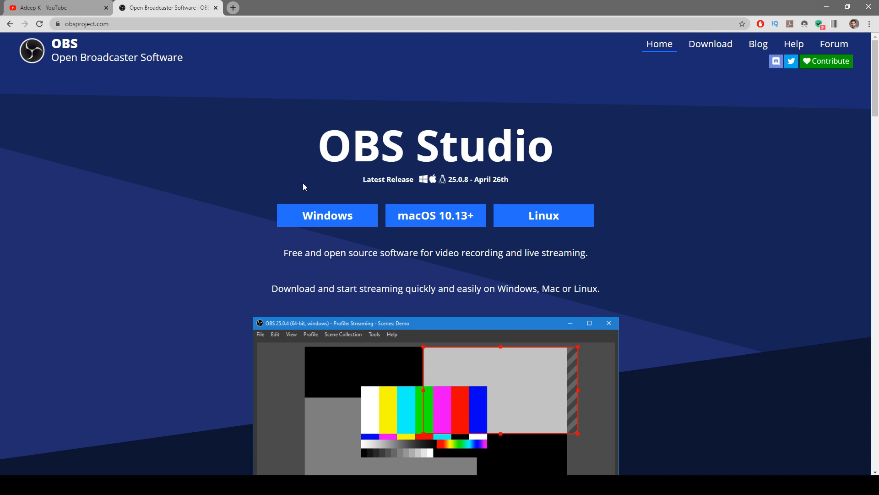
pyautogui.scroll(-3, 271, 188)
pyautogui.scroll(3, 239, 191)
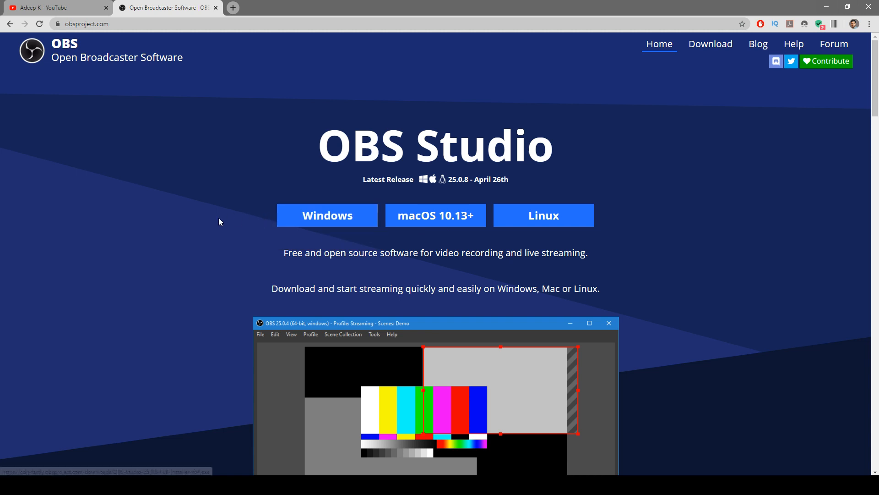
pyautogui.scroll(-6, 197, 218)
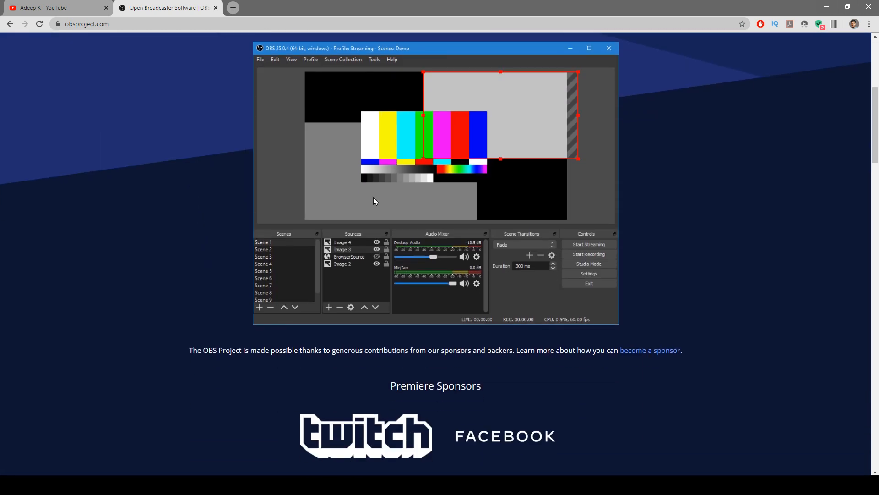
pyautogui.scroll(4, 193, 181)
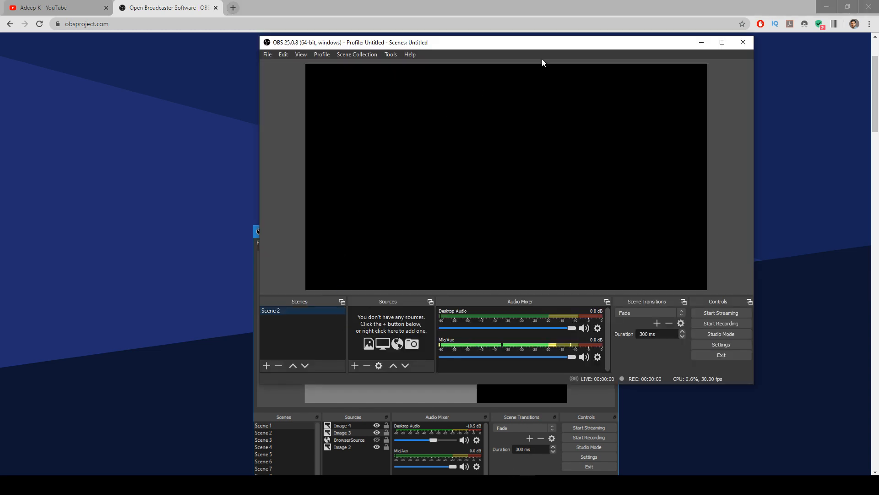
# - In OBS Studio, reposition the program window and add a scene named "Scene new"
pyautogui.moveTo(558, 49); pyautogui.dragTo(506, 70)
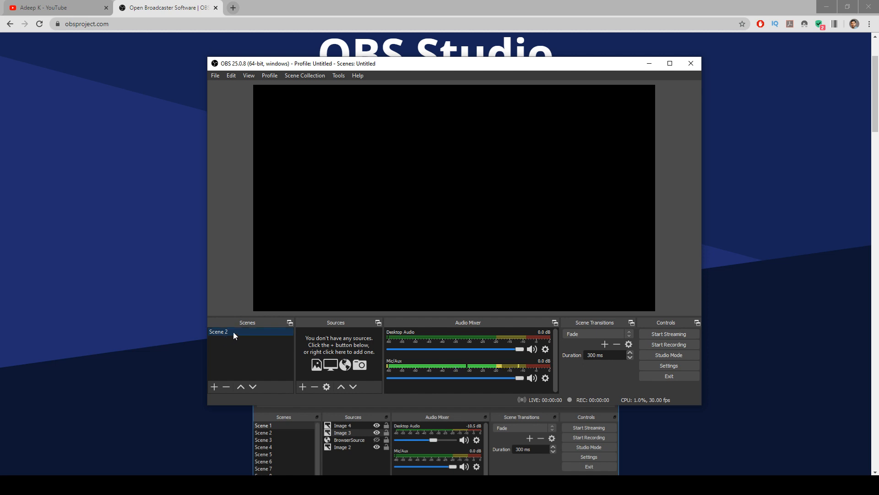
pyautogui.click(214, 388)
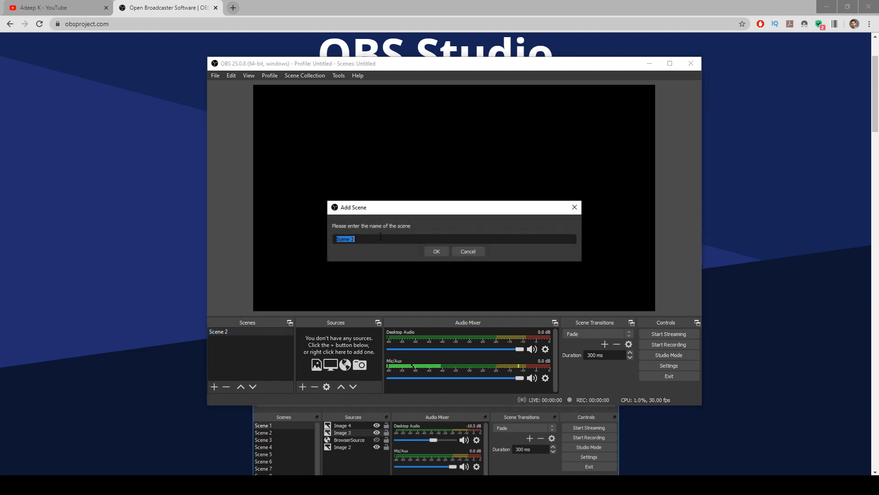
pyautogui.moveTo(358, 239); pyautogui.dragTo(353, 239)
pyautogui.write('new')
pyautogui.click(435, 251)
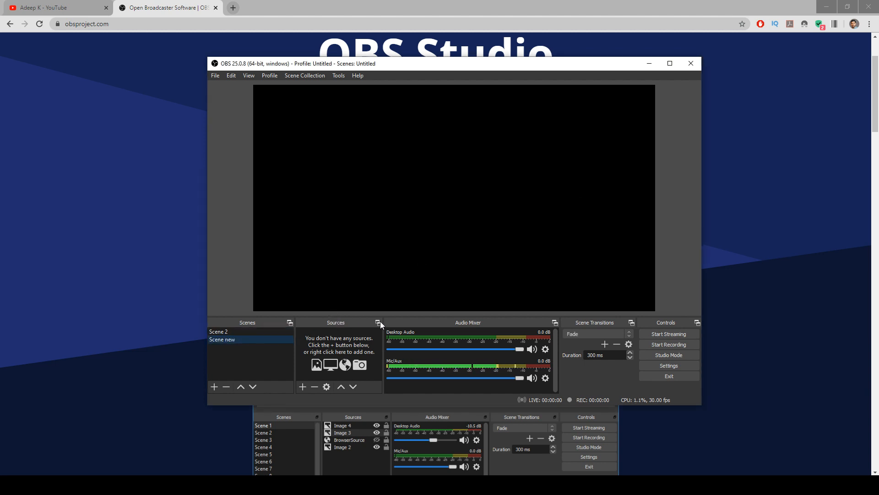
# - Add a new Display Capture source for Display 1 (1920x1080) to the new scene, with the cursor captured
pyautogui.click(302, 387)
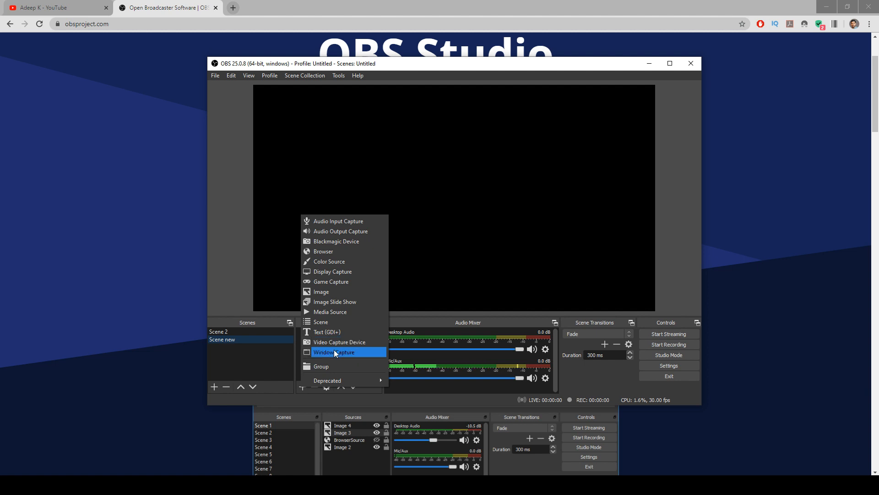
pyautogui.click(332, 274)
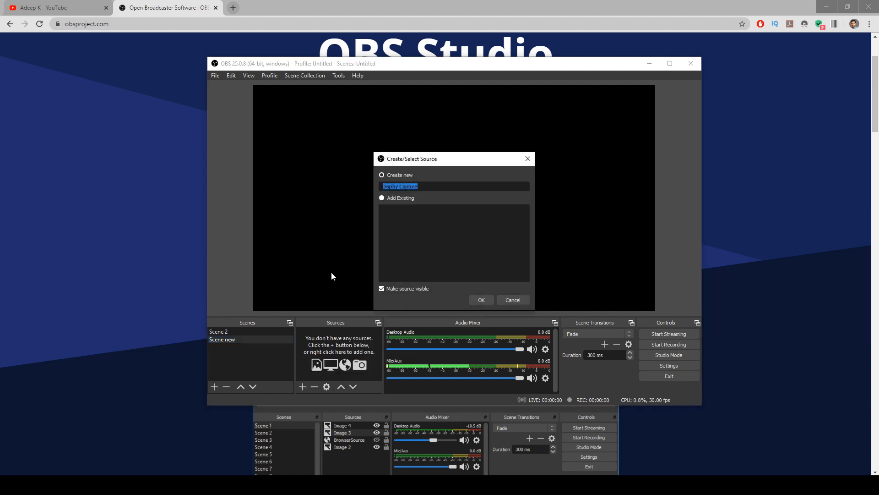
pyautogui.click(480, 300)
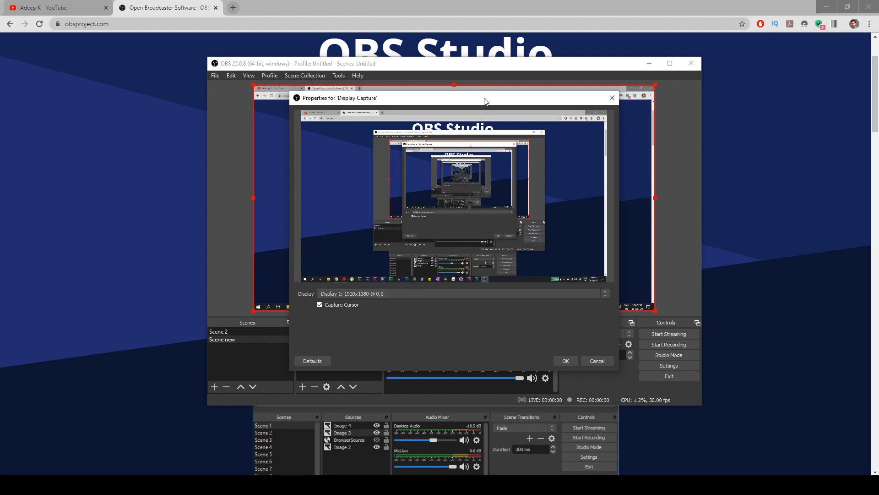
pyautogui.moveTo(450, 105); pyautogui.dragTo(498, 105)
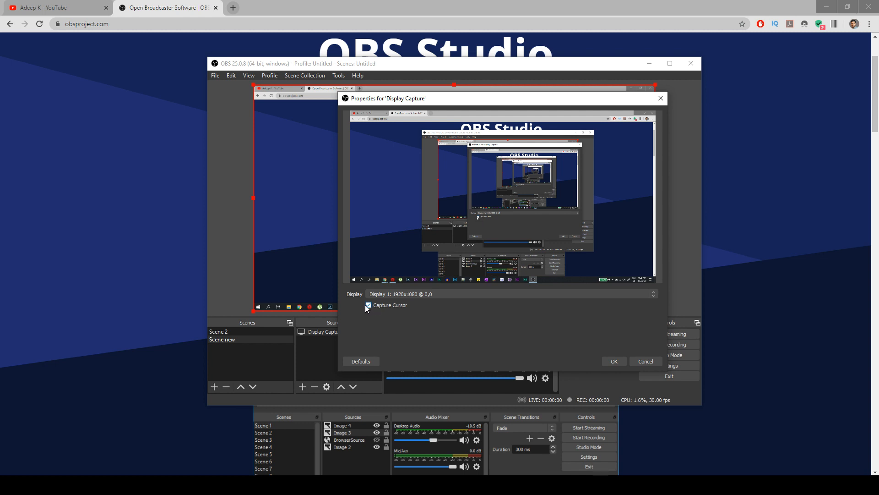
pyautogui.click(613, 362)
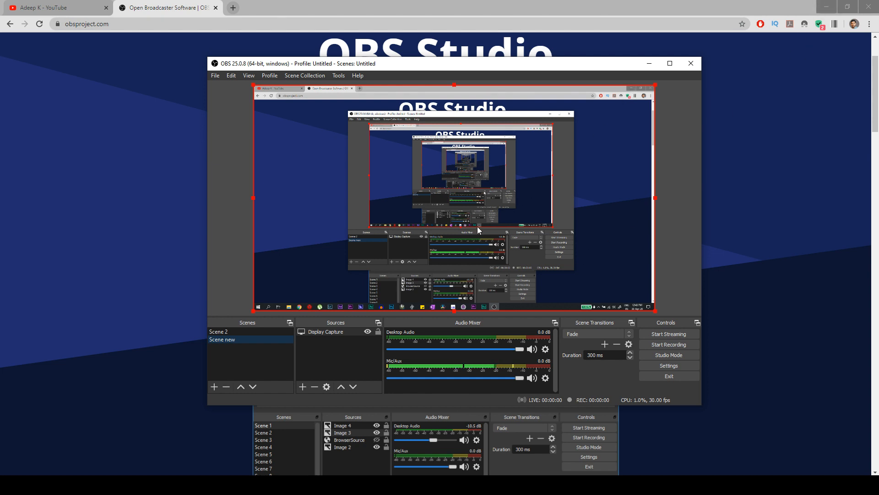
# - Switch to Chrome and open the director's portfolio website in a new tab
pyautogui.click(302, 386)
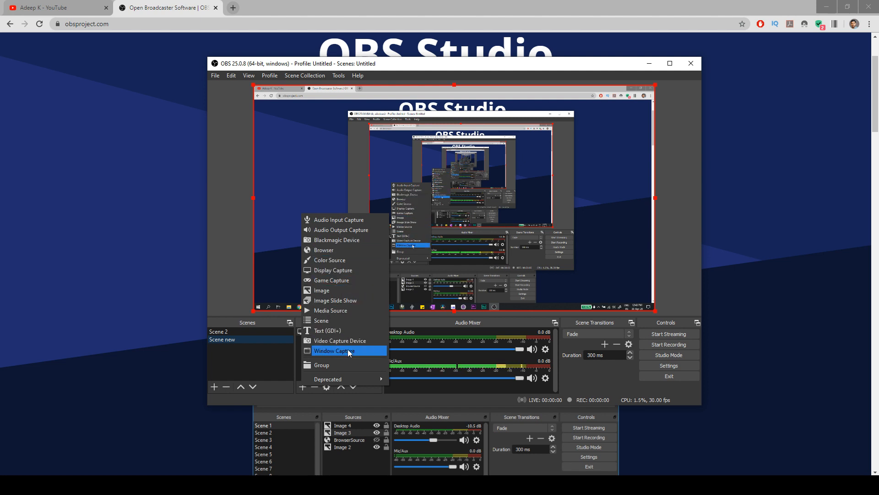
pyautogui.click(234, 7)
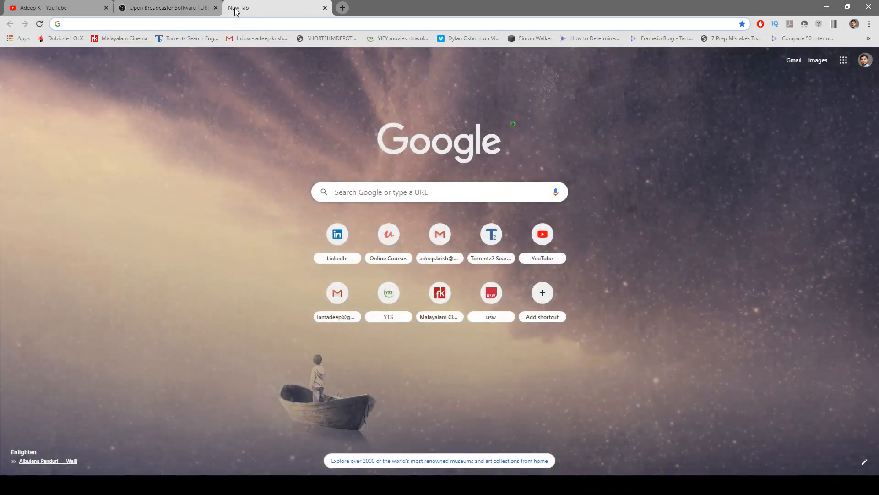
pyautogui.write('ad')
pyautogui.click(254, 41)
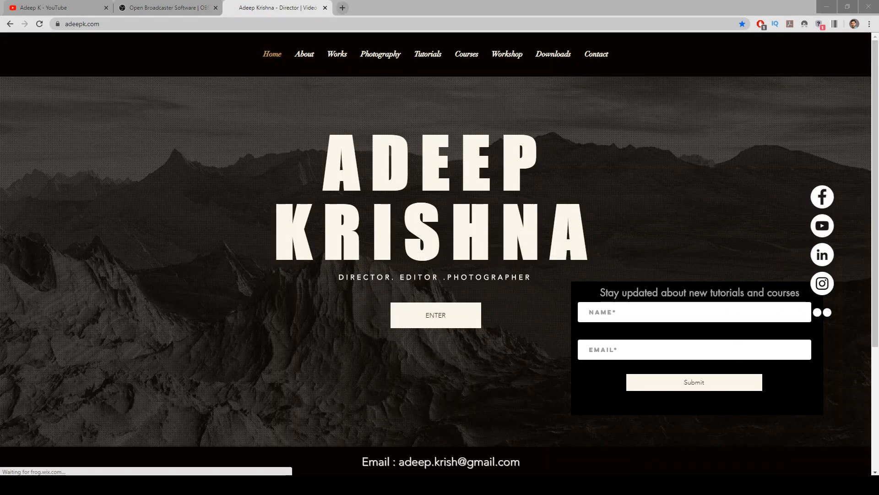
# - Back in OBS Studio, add a new Window Capture source that captures the Chrome window with the portfolio website
pyautogui.hotkey('alt', 'Tab')
pyautogui.click(303, 387)
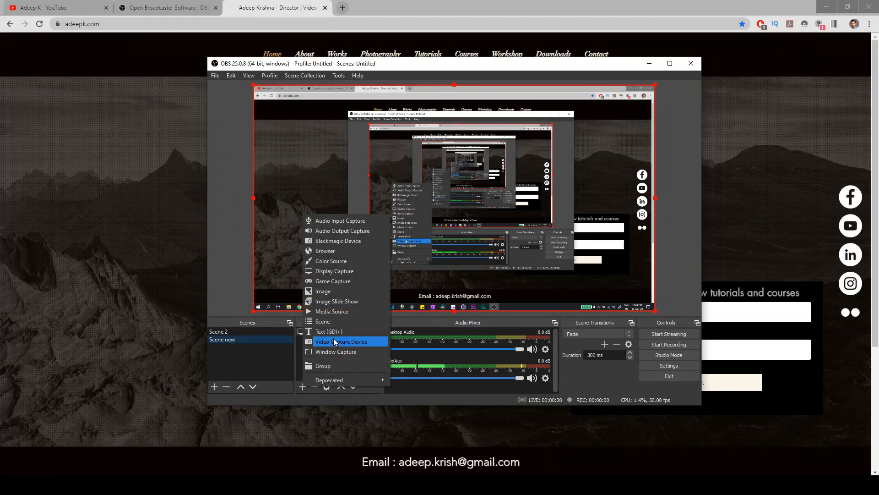
pyautogui.click(337, 351)
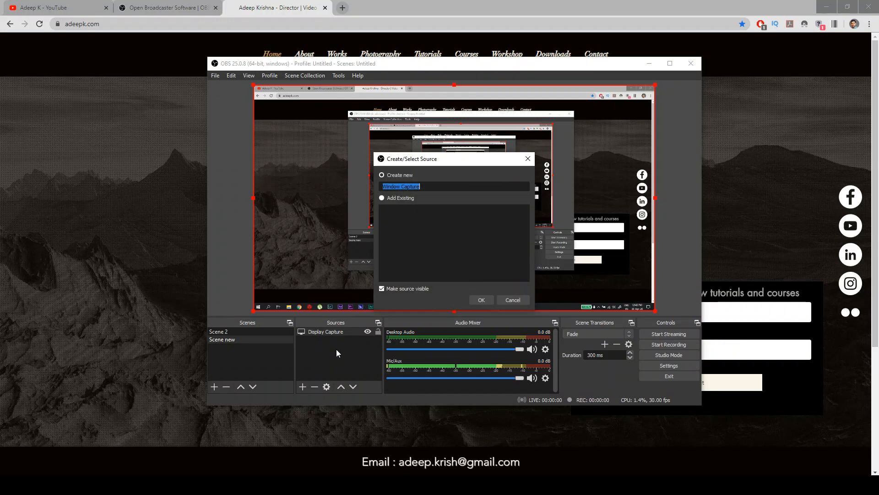
pyautogui.click(482, 298)
pyautogui.click(155, 102)
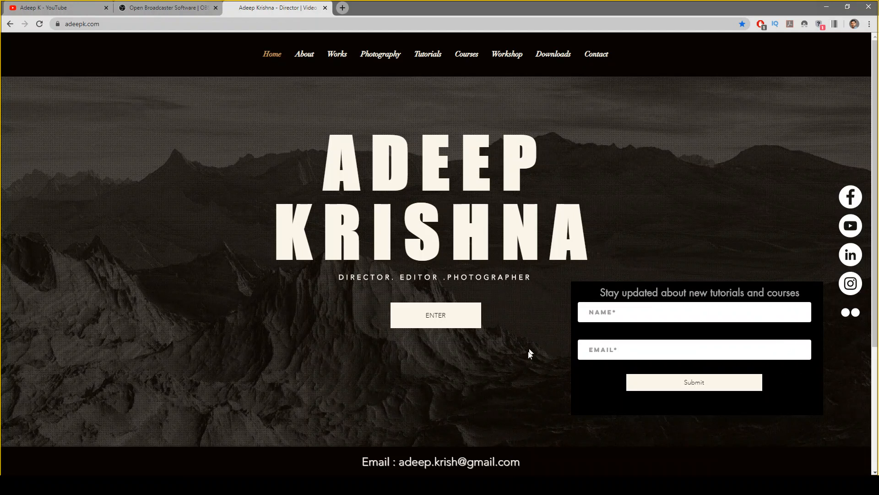
pyautogui.click(454, 484)
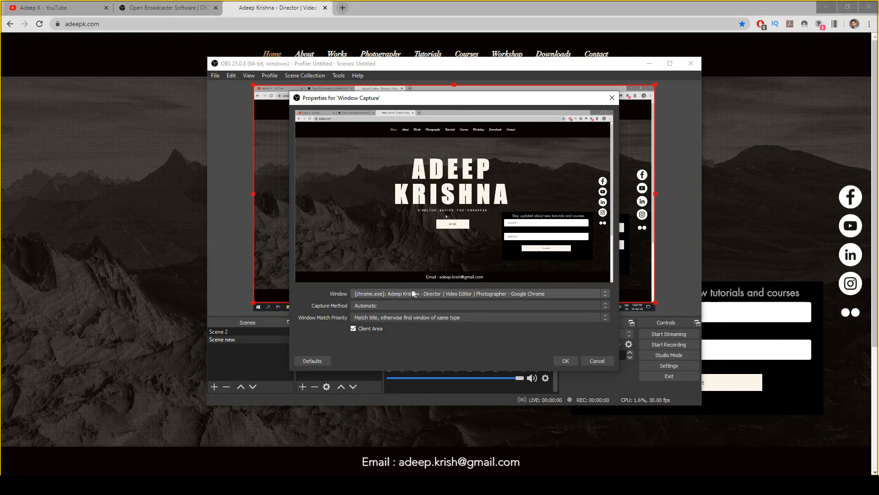
pyautogui.click(605, 293)
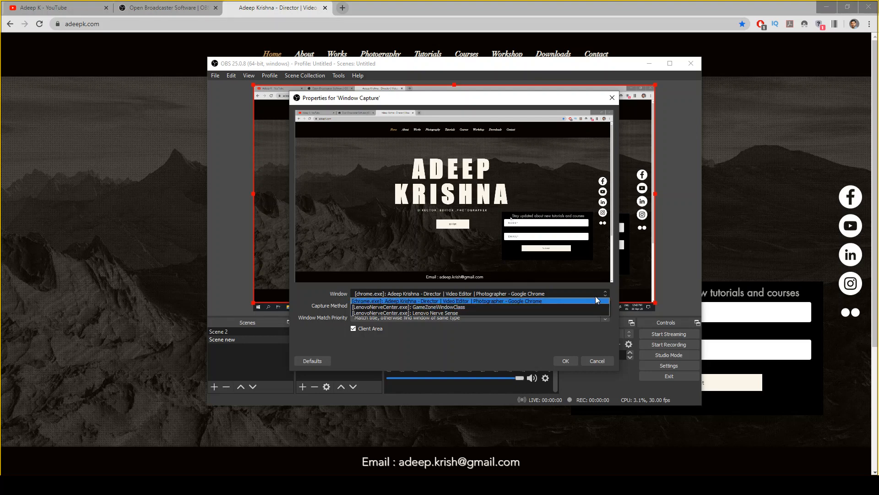
pyautogui.click(606, 294)
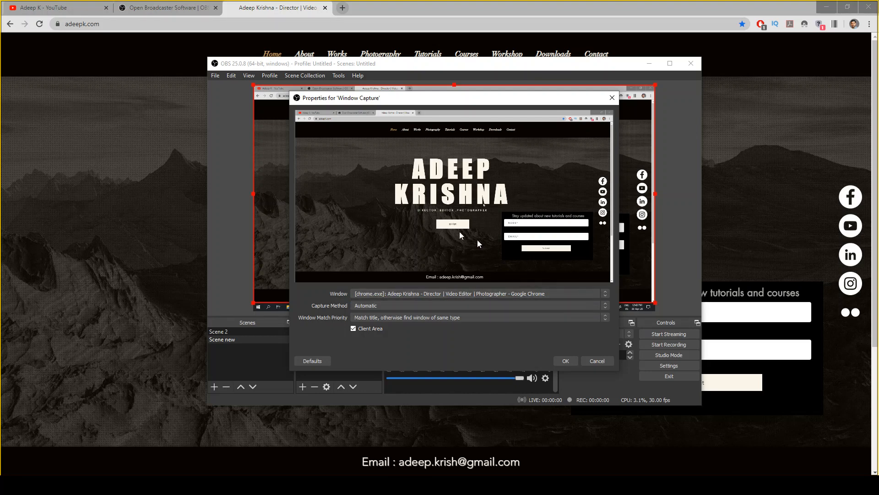
pyautogui.click(564, 361)
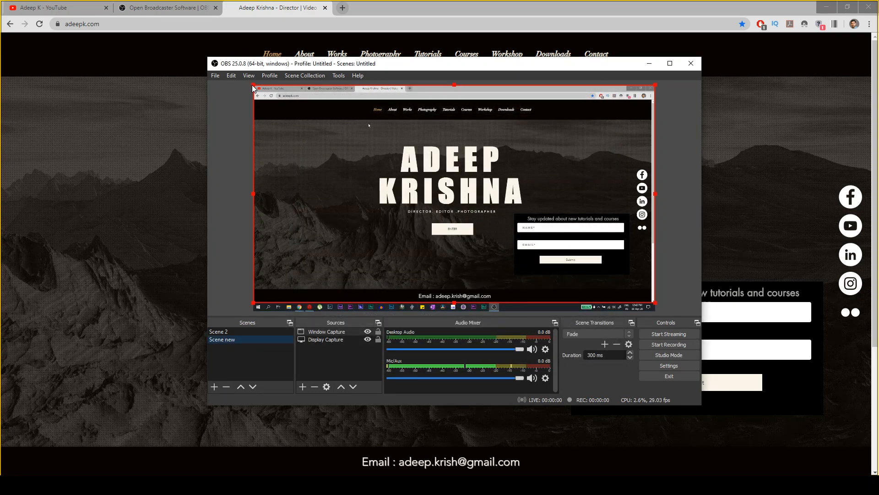
# - Shrink the window capture to less than half the canvas width and place it below the canvas centre
pyautogui.moveTo(252, 86); pyautogui.dragTo(550, 204)
pyautogui.moveTo(552, 241); pyautogui.dragTo(474, 223)
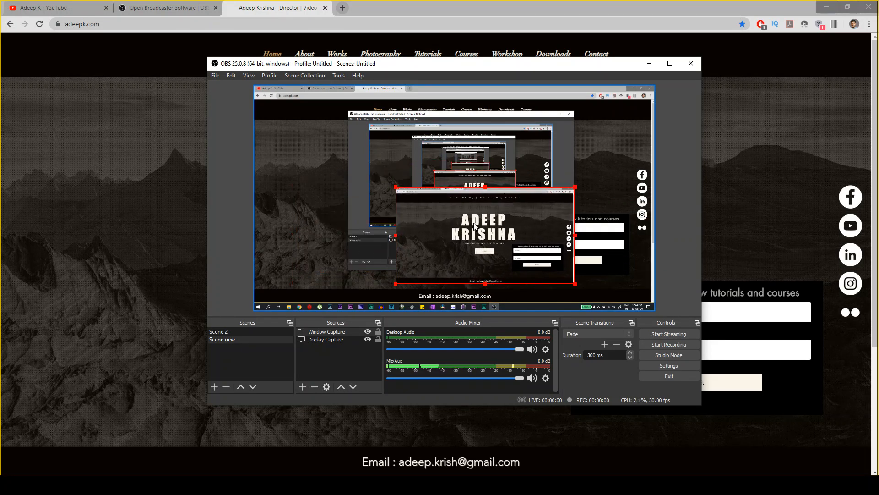
# - Remove the Display Capture source from the scene
pyautogui.click(437, 225)
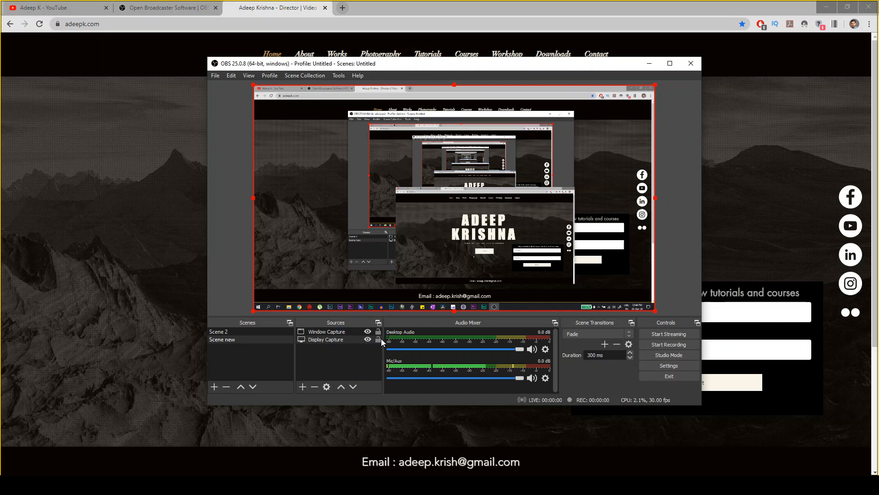
pyautogui.click(312, 388)
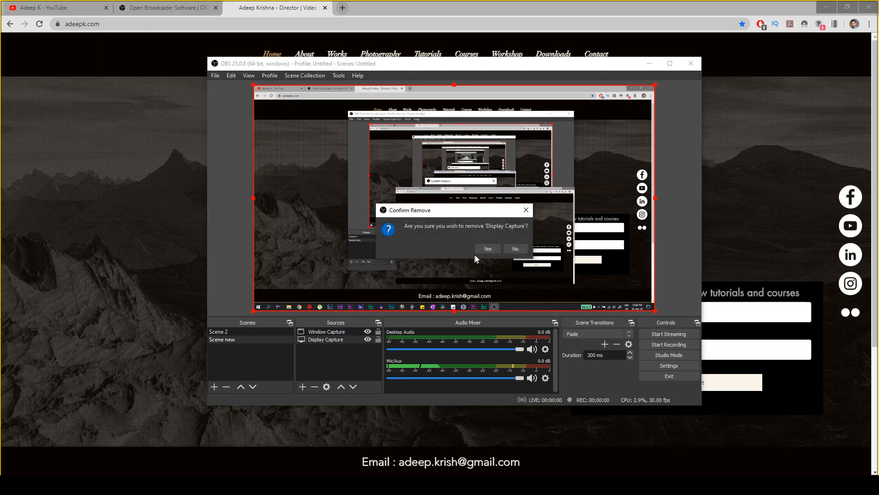
pyautogui.click(491, 247)
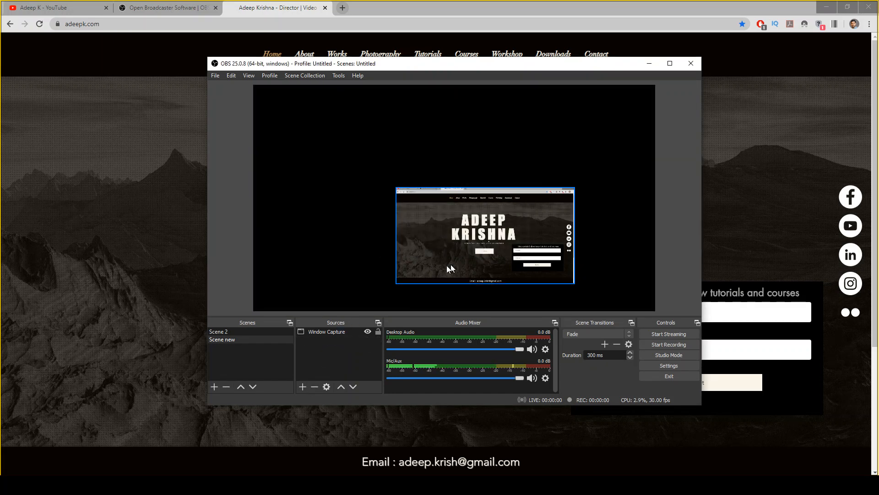
# - Enlarge the window capture and align it with the canvas's upper-left corner so it covers nearly the whole canvas
pyautogui.click(400, 191)
pyautogui.moveTo(396, 188); pyautogui.dragTo(289, 102)
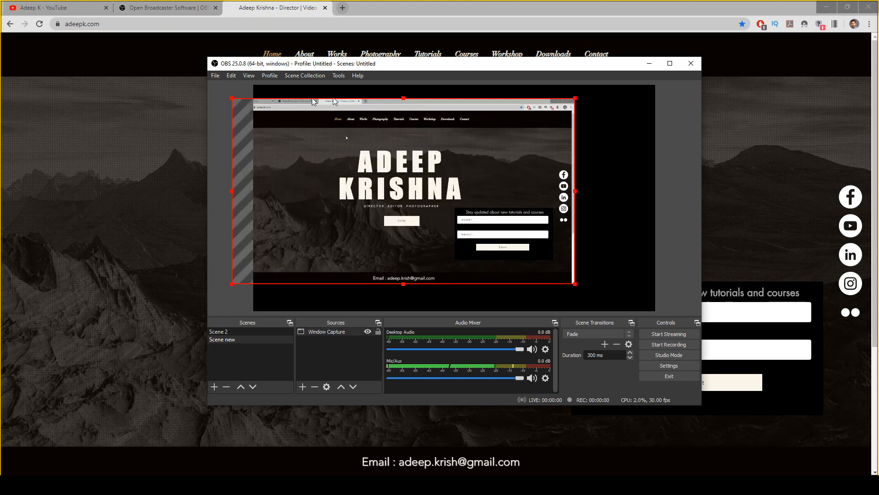
pyautogui.moveTo(502, 163); pyautogui.dragTo(568, 169)
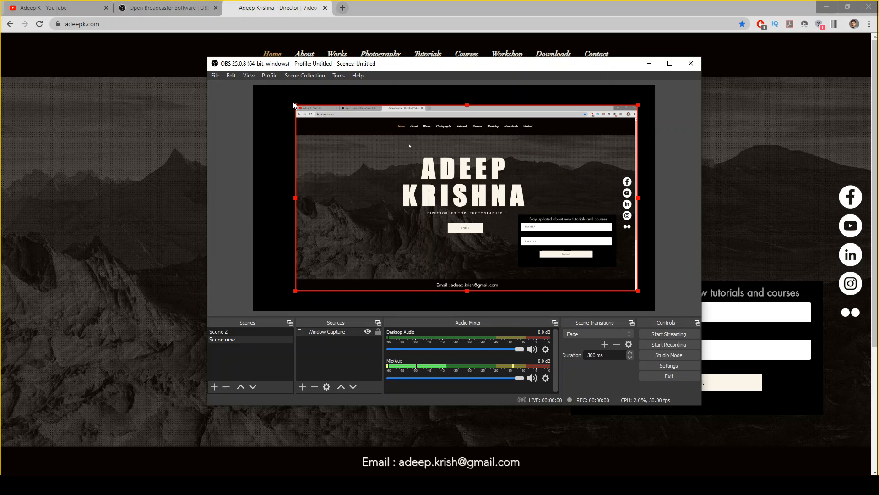
pyautogui.moveTo(296, 106); pyautogui.dragTo(258, 92)
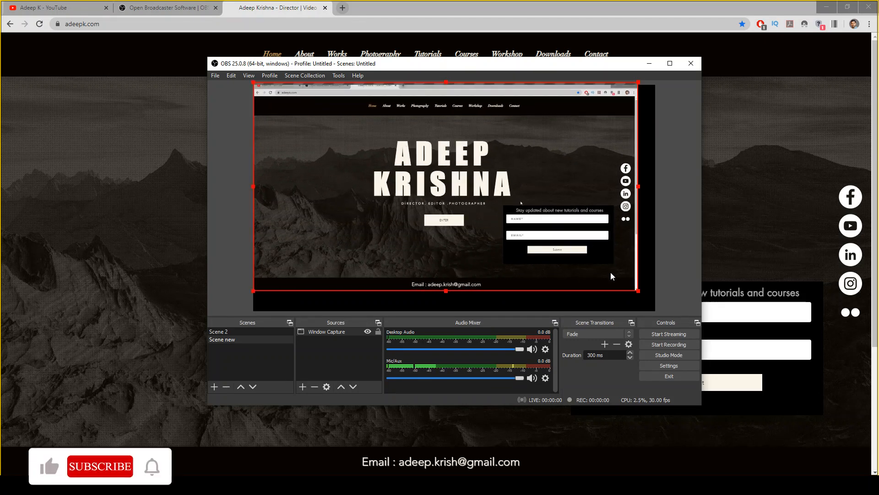
pyautogui.moveTo(638, 290); pyautogui.dragTo(651, 306)
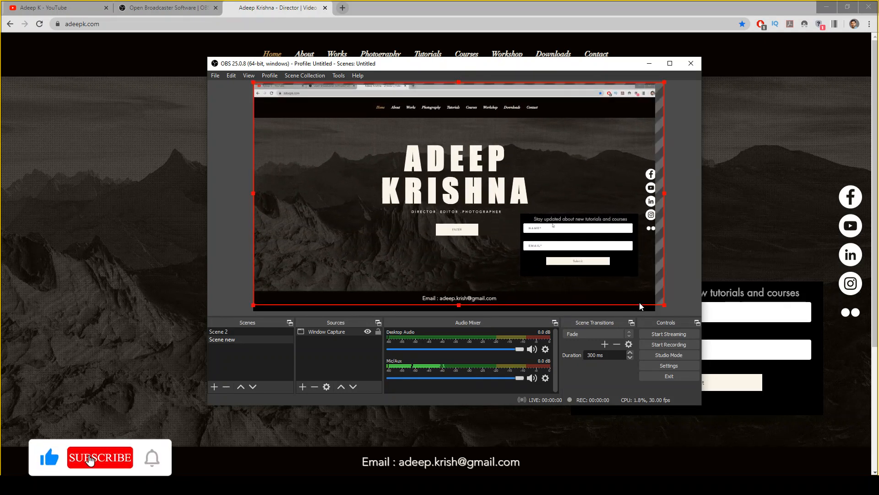
pyautogui.moveTo(532, 256); pyautogui.dragTo(531, 262)
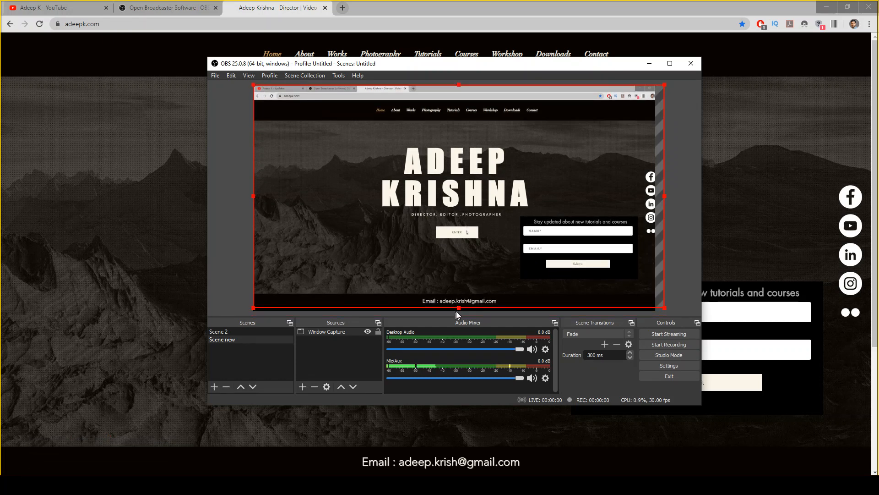
# - Add a new Video Capture Device source using EasyCamera with the device-default resolution
pyautogui.click(303, 387)
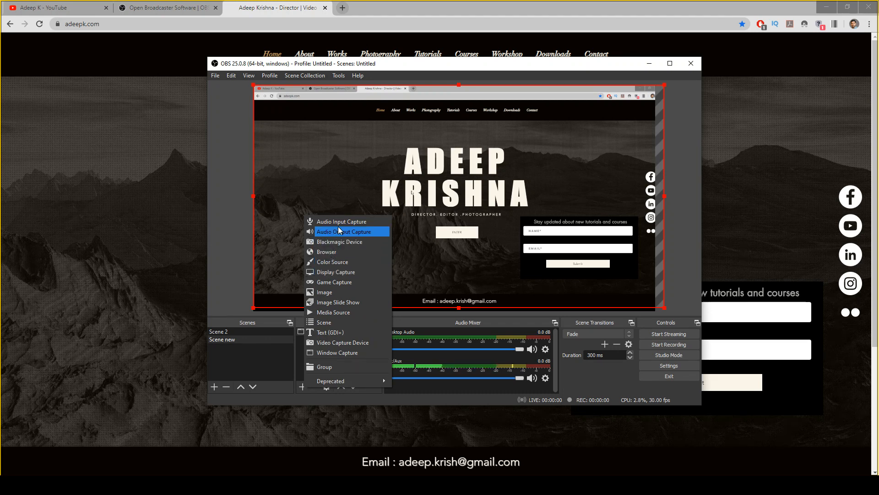
pyautogui.click(329, 343)
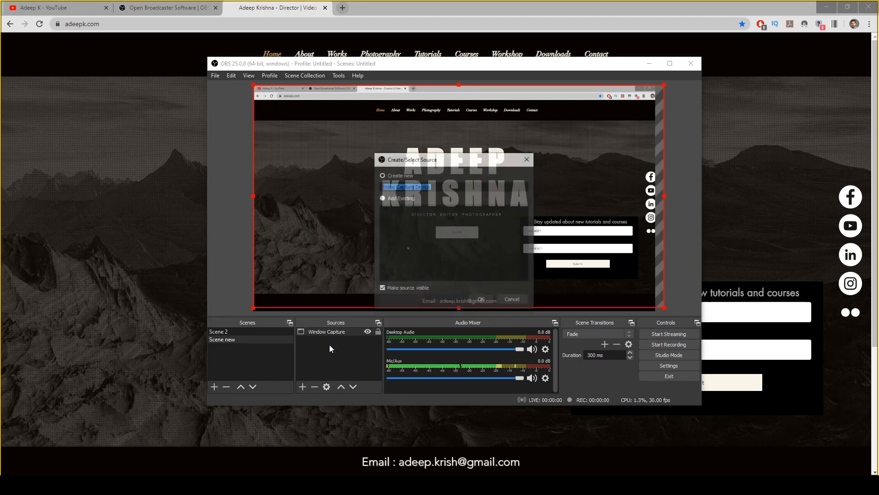
pyautogui.click(482, 300)
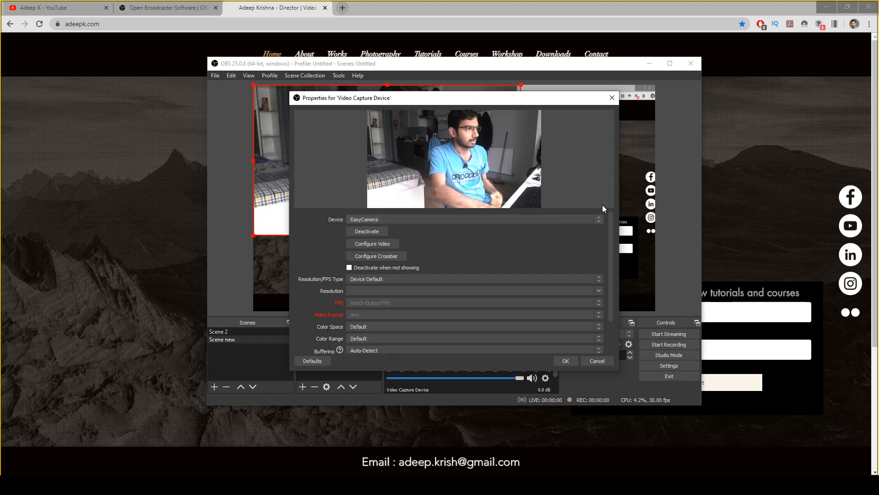
pyautogui.click(566, 360)
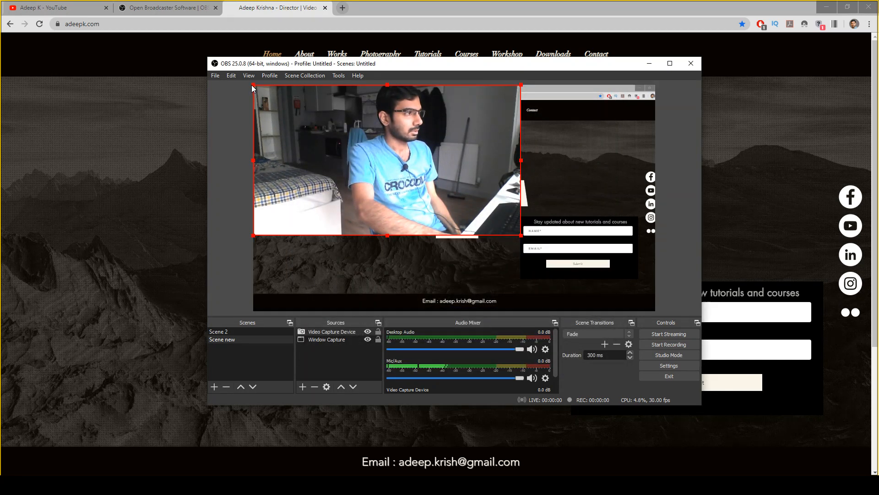
# - Scale the webcam source down and place it in the canvas's lower-right corner over the window capture
pyautogui.moveTo(253, 85); pyautogui.dragTo(369, 147)
pyautogui.moveTo(453, 205); pyautogui.dragTo(570, 260)
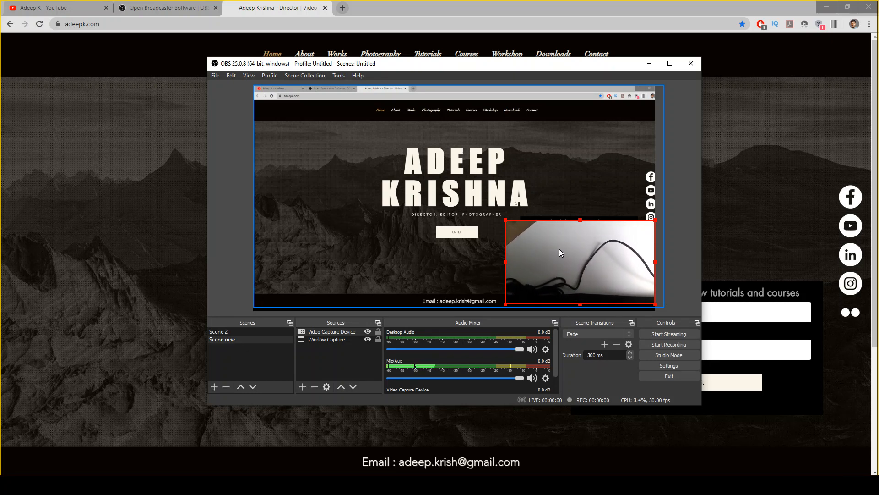
# - Move the webcam source down to the canvas's lower edge, slightly inward from its right edge
pyautogui.moveTo(559, 248)
pyautogui.mouseDown()
pyautogui.moveTo(505, 198)
pyautogui.moveTo(554, 157)
pyautogui.moveTo(587, 200)
pyautogui.moveTo(553, 254)
pyautogui.mouseUp()
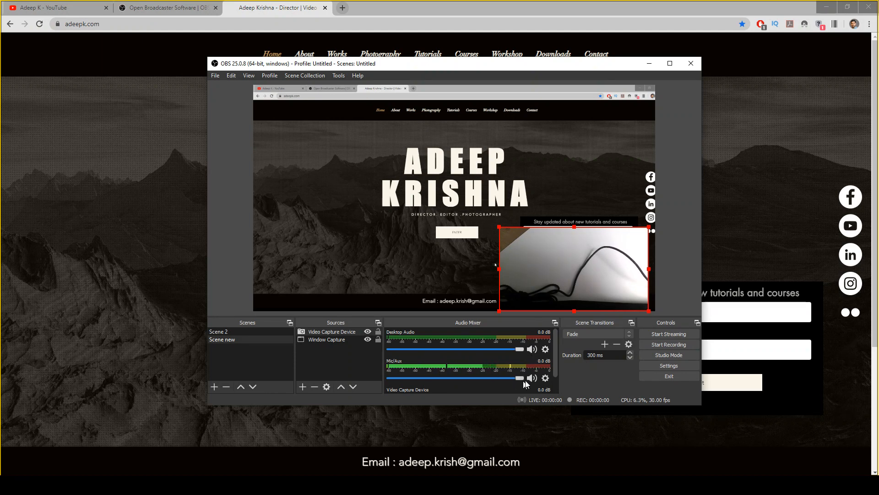
# - Examine the advanced audio properties and the available input devices for the Mic/Aux source, leaving both unchanged
pyautogui.click(545, 378)
pyautogui.click(582, 371)
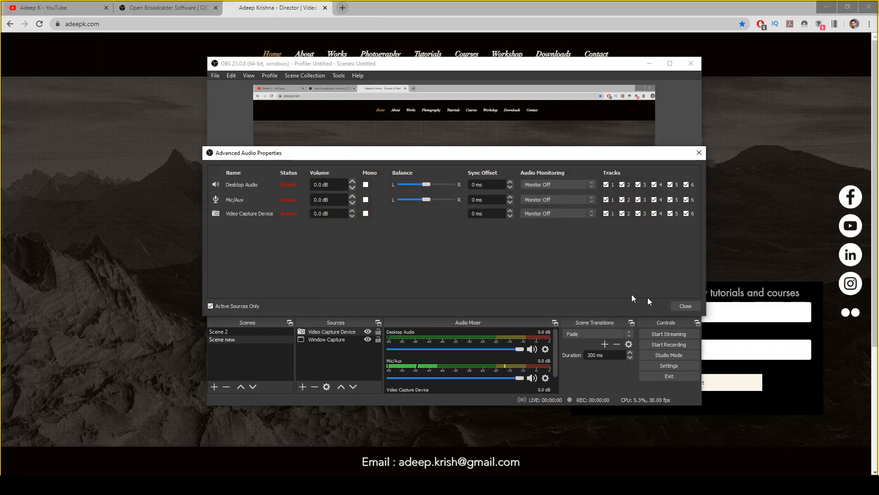
pyautogui.click(683, 305)
pyautogui.click(546, 379)
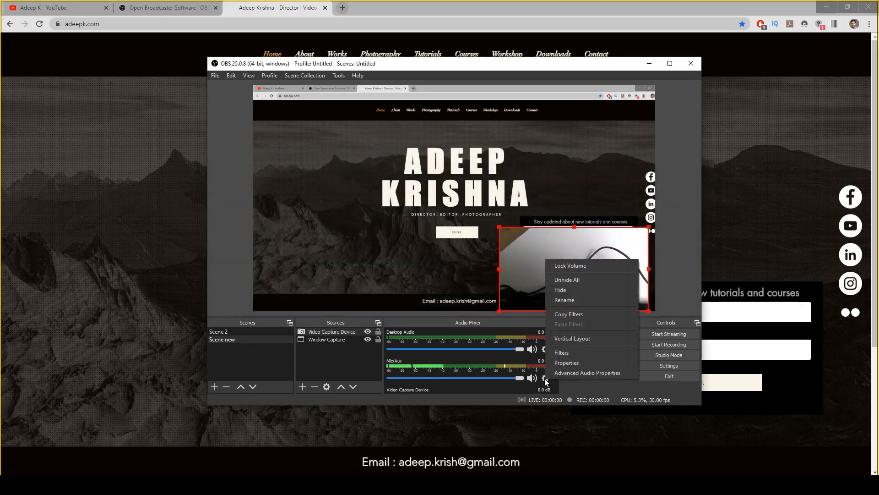
pyautogui.click(570, 361)
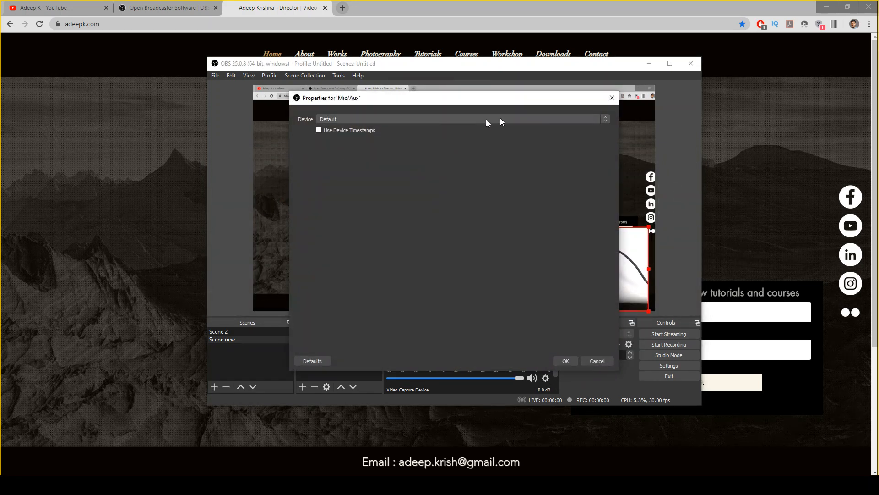
pyautogui.click(606, 119)
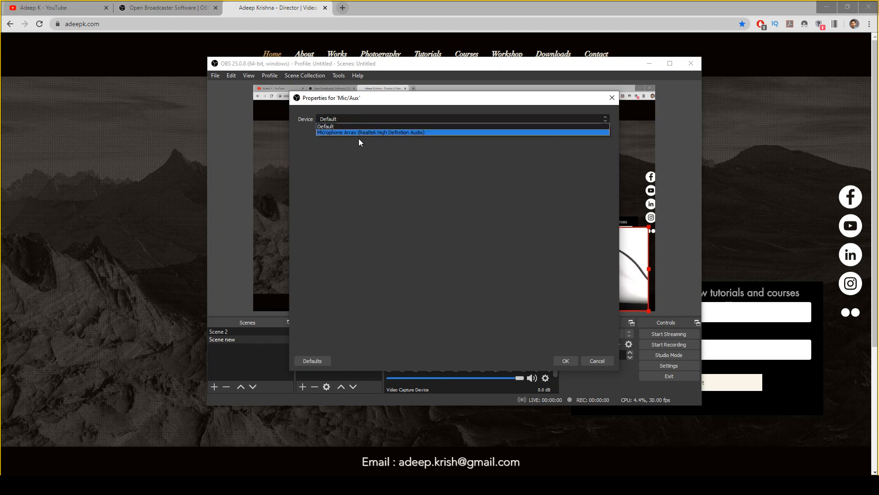
pyautogui.click(363, 167)
pyautogui.click(597, 361)
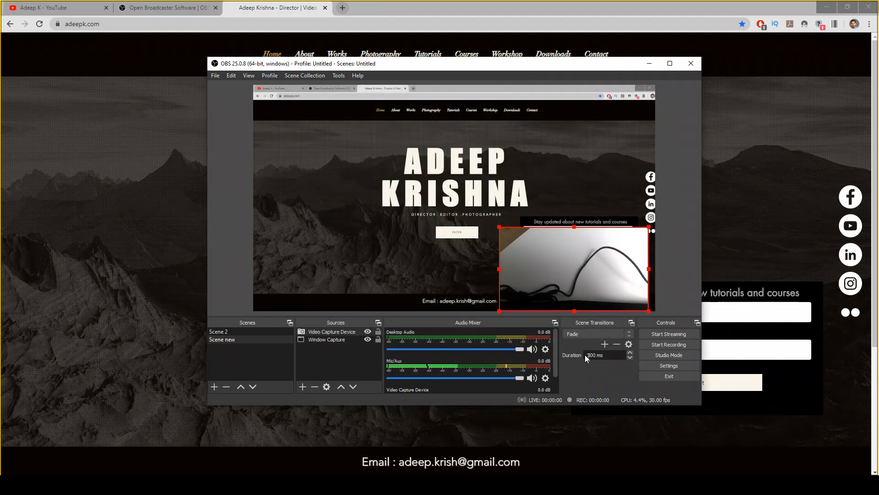
pyautogui.click(338, 76)
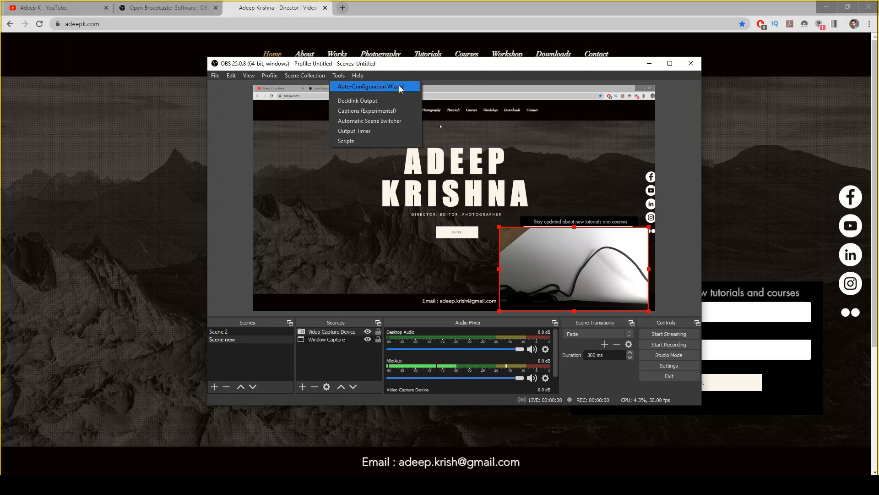
pyautogui.click(449, 77)
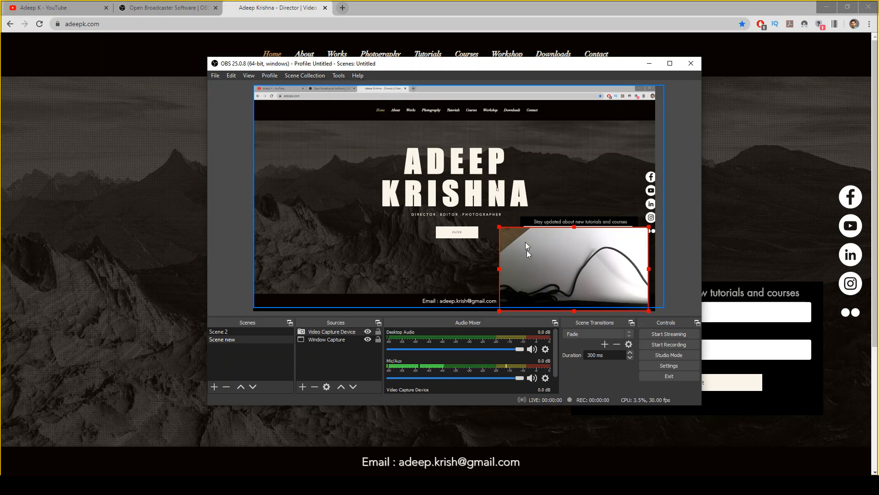
# - Review the available streaming services and servers in the Stream settings, then discard the dialog
pyautogui.click(677, 365)
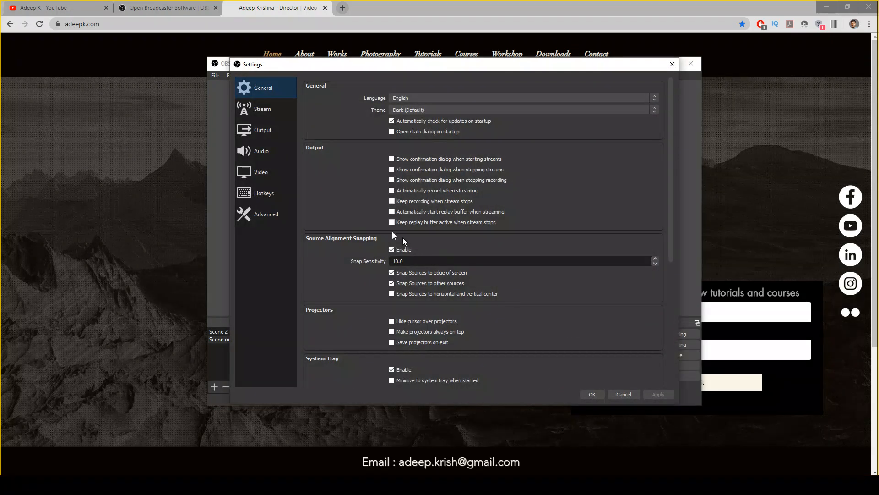
pyautogui.click(267, 111)
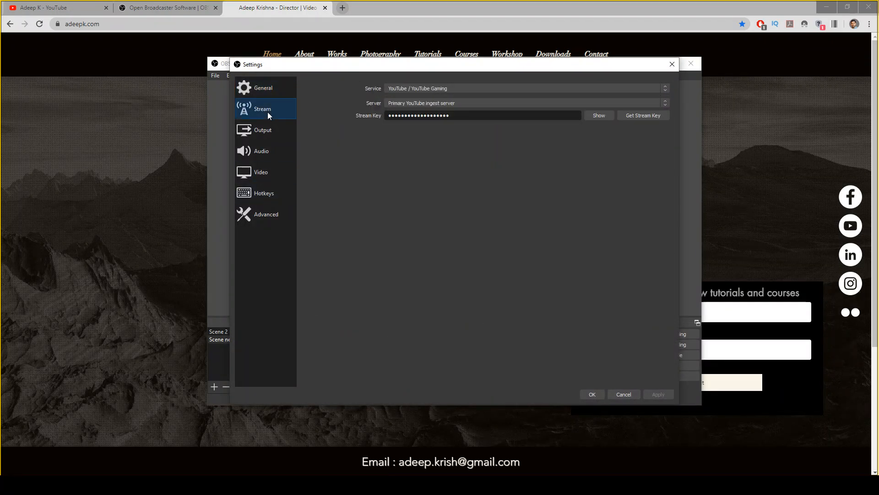
pyautogui.click(666, 87)
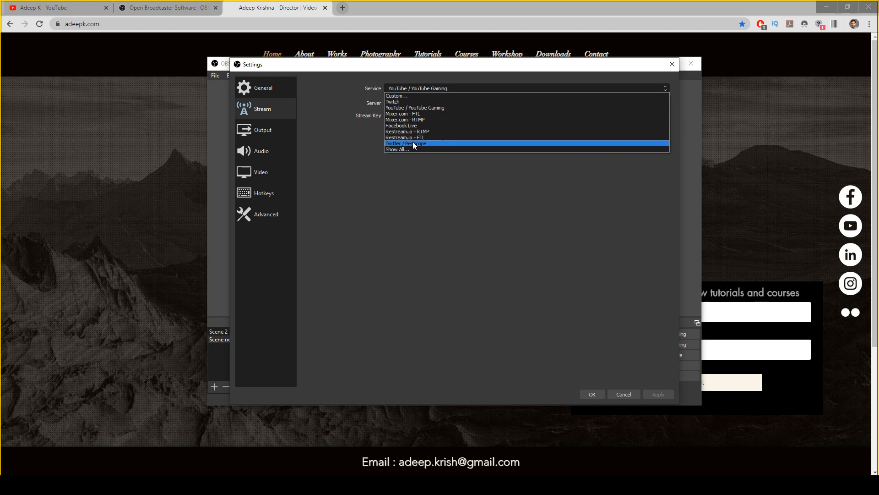
pyautogui.click(403, 107)
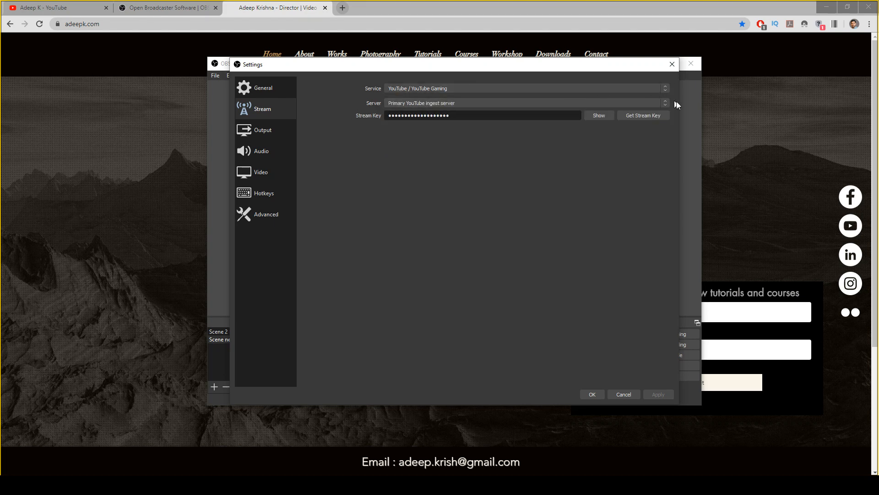
pyautogui.click(665, 102)
pyautogui.click(665, 102)
pyautogui.click(630, 394)
# - Switch to the YouTube channel in the browser and start a new live stream without reusing the previous stream's settings
pyautogui.click(81, 196)
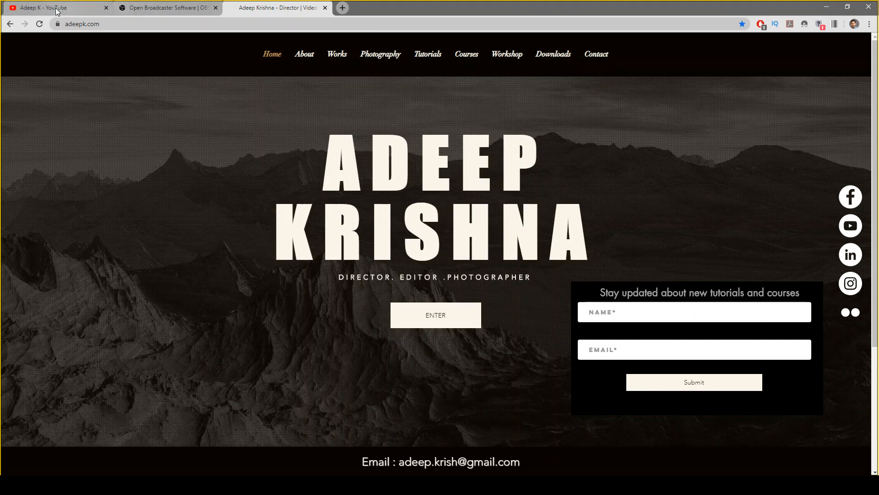
pyautogui.click(74, 8)
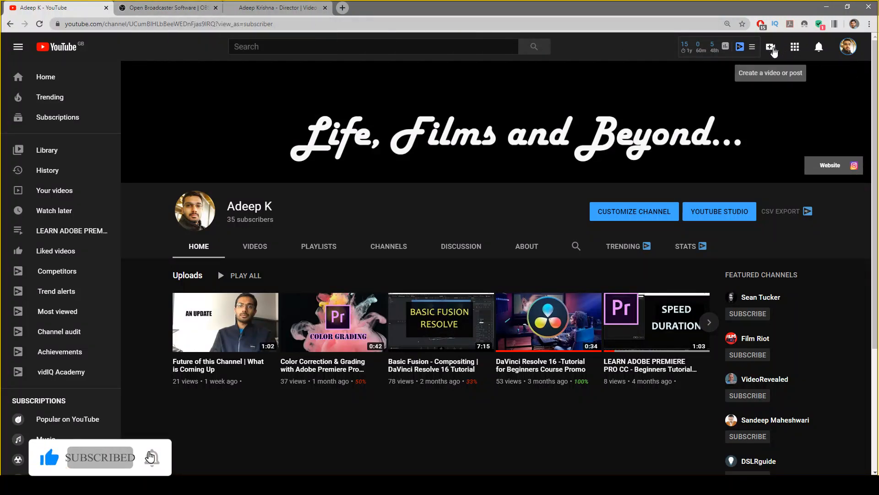
pyautogui.click(773, 52)
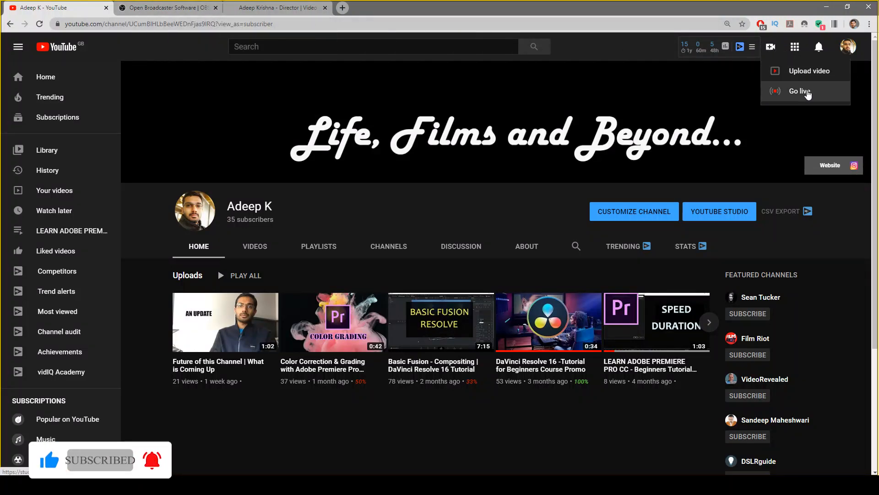
pyautogui.click(801, 90)
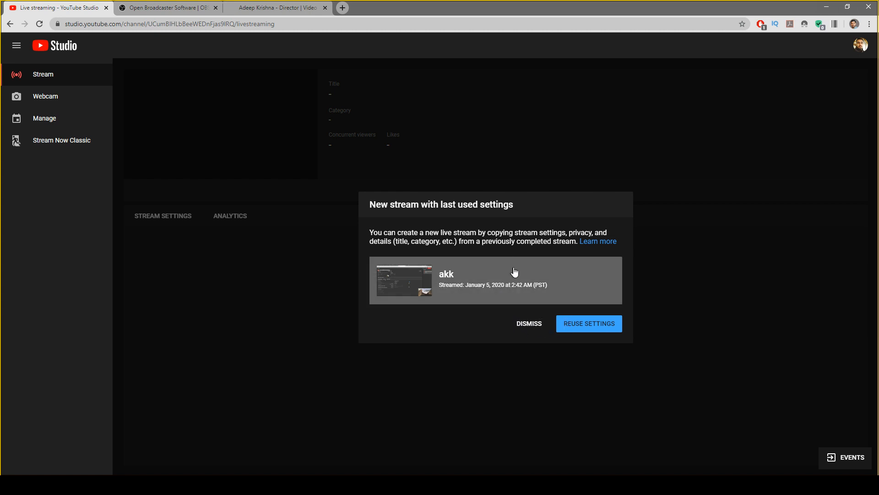
pyautogui.click(535, 330)
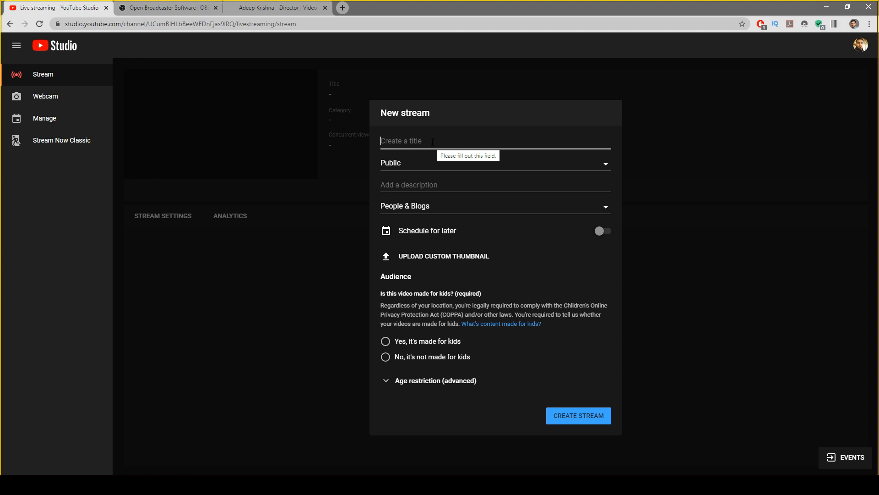
# - Title the new stream "my stream" and set its visibility to Private
pyautogui.write('my stream')
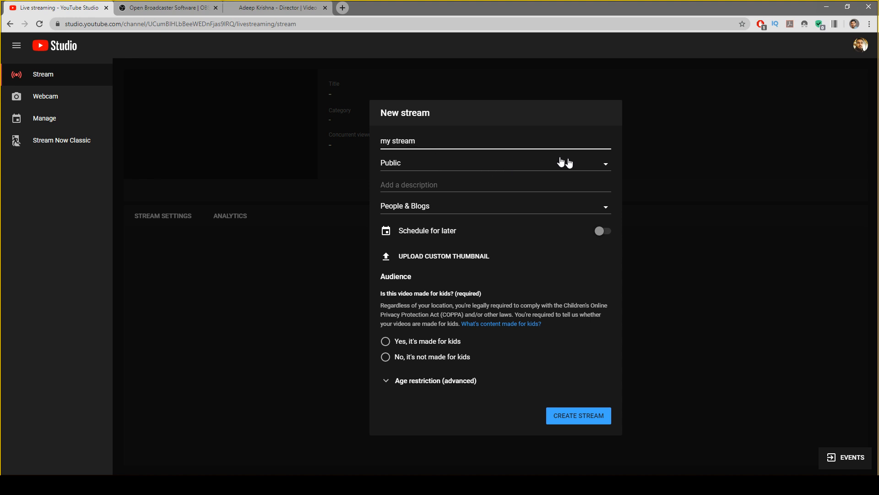
pyautogui.click(581, 170)
pyautogui.click(409, 227)
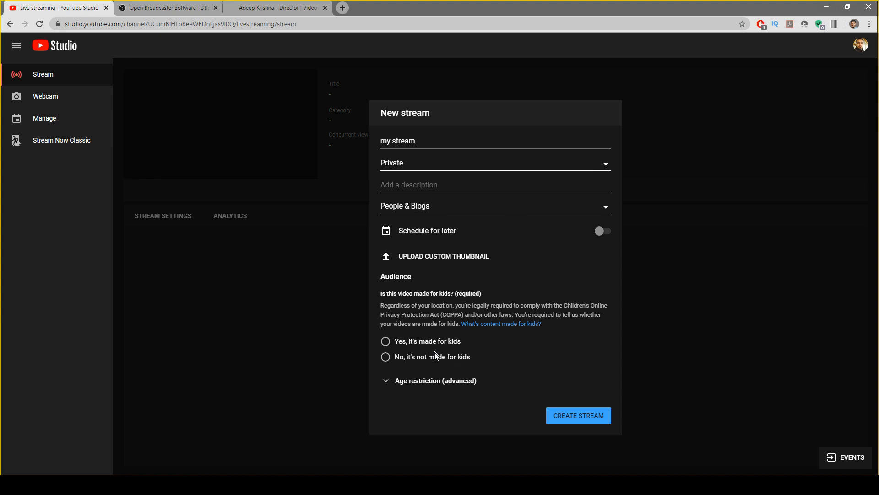
pyautogui.click(433, 381)
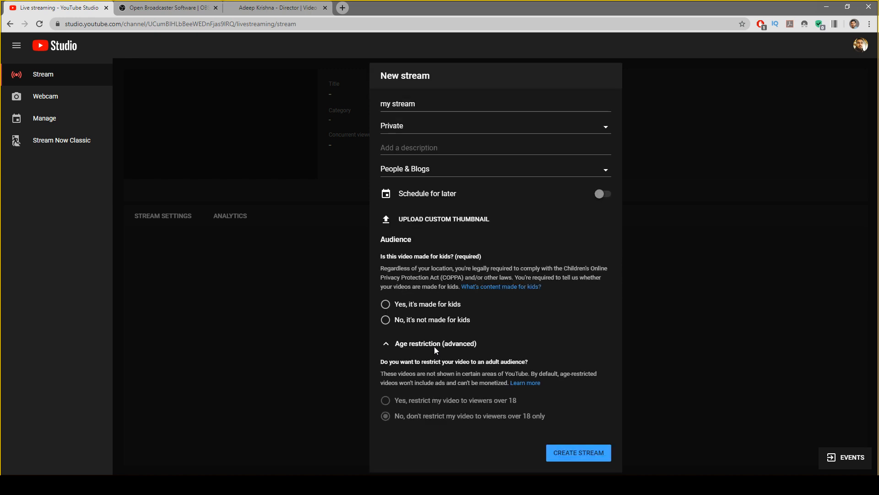
pyautogui.click(435, 345)
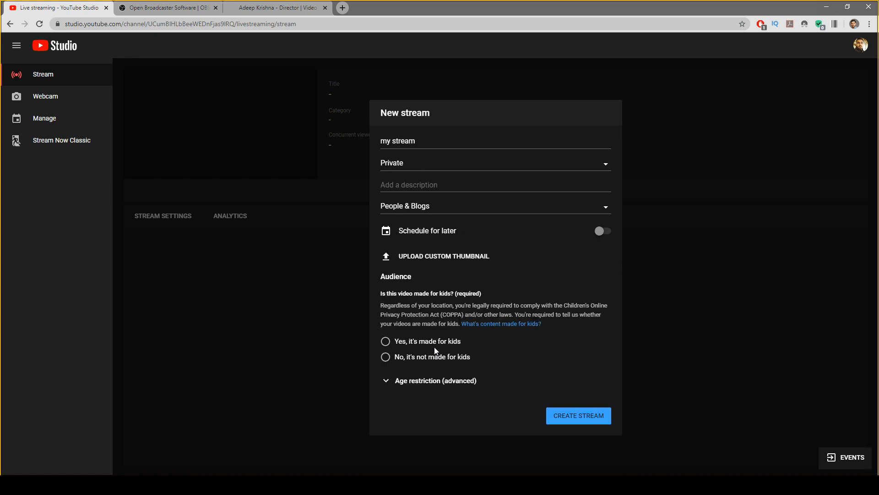
# - Mark the stream as made for kids and create it
pyautogui.click(584, 417)
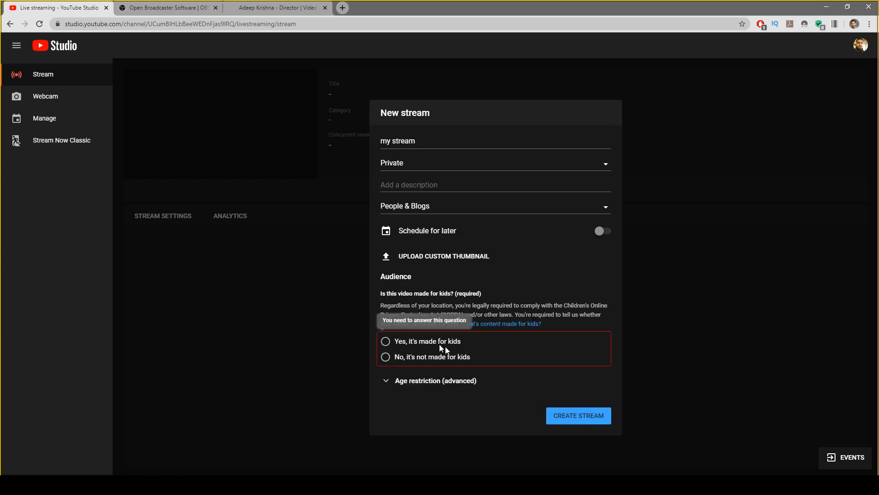
pyautogui.click(415, 341)
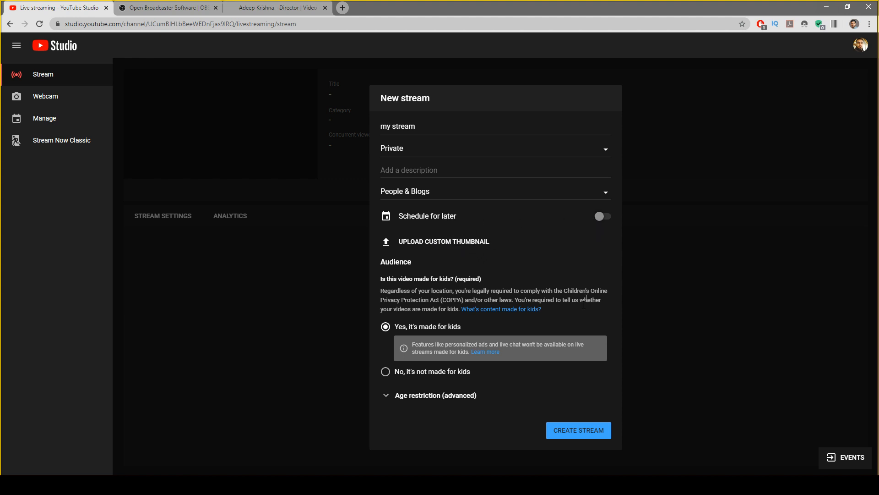
pyautogui.click(577, 431)
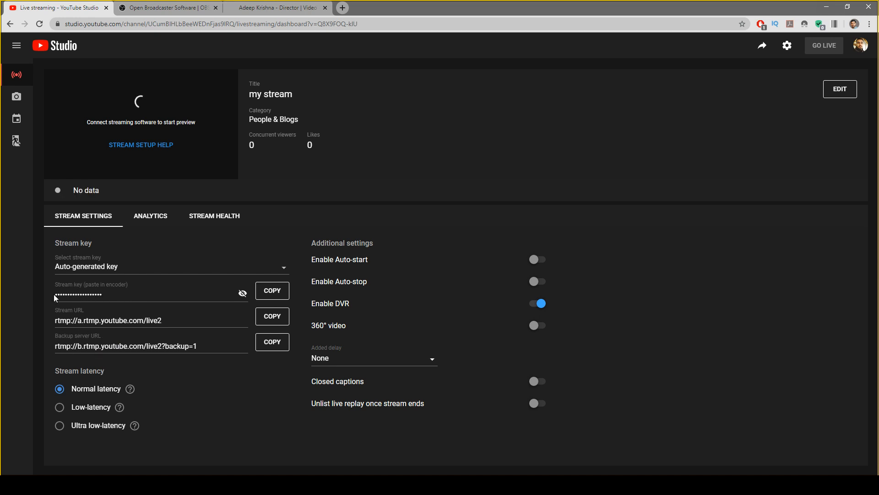
# - Copy the YouTube stream key, switch to OBS Studio, and paste it over the existing stream key in the Stream settings
pyautogui.click(278, 296)
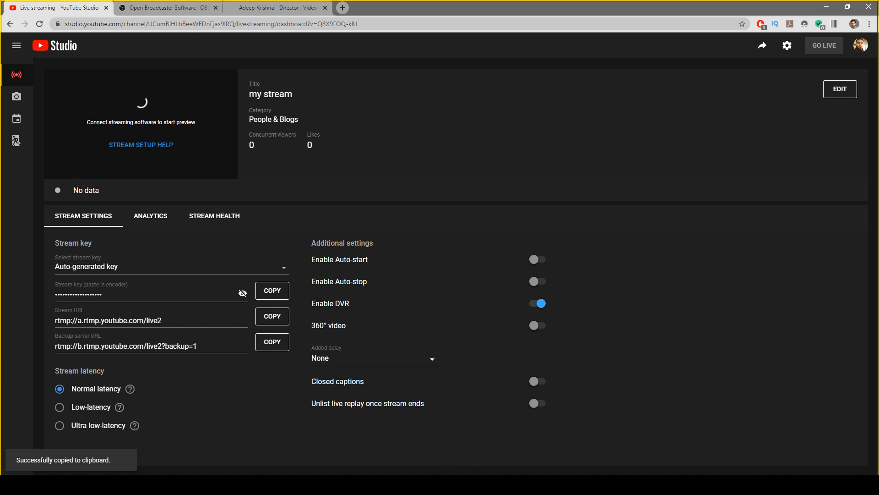
pyautogui.click(467, 485)
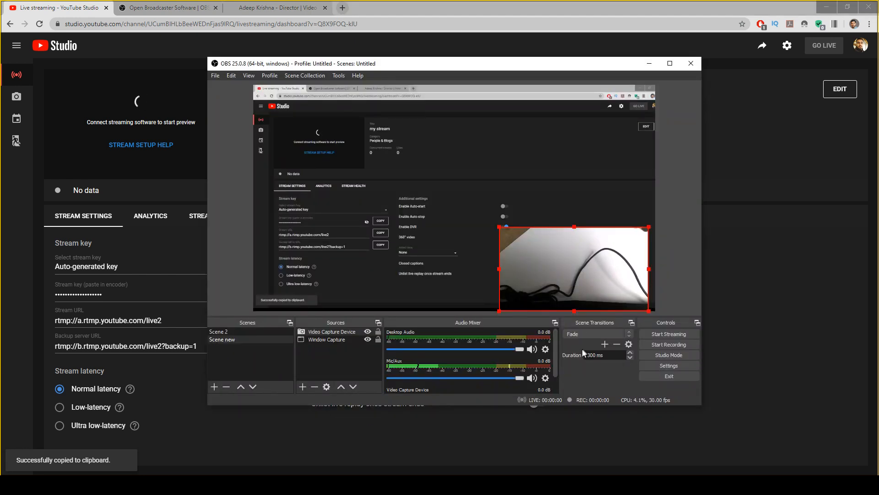
pyautogui.click(669, 366)
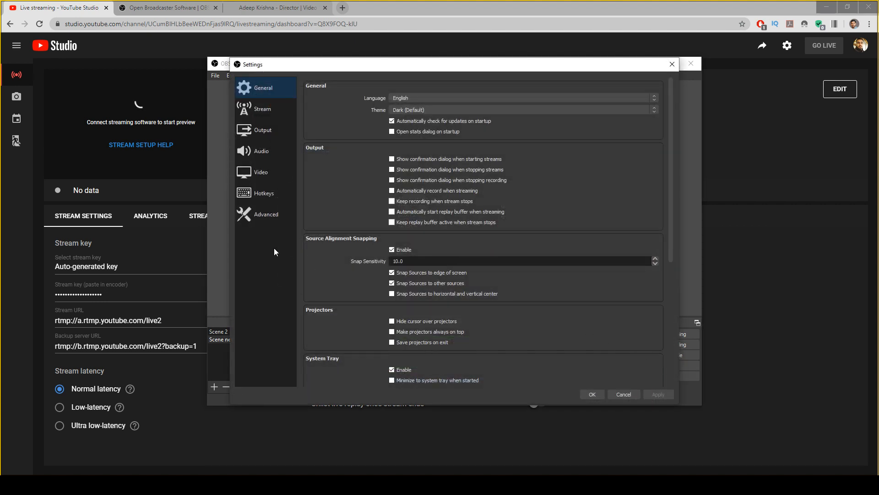
pyautogui.click(259, 116)
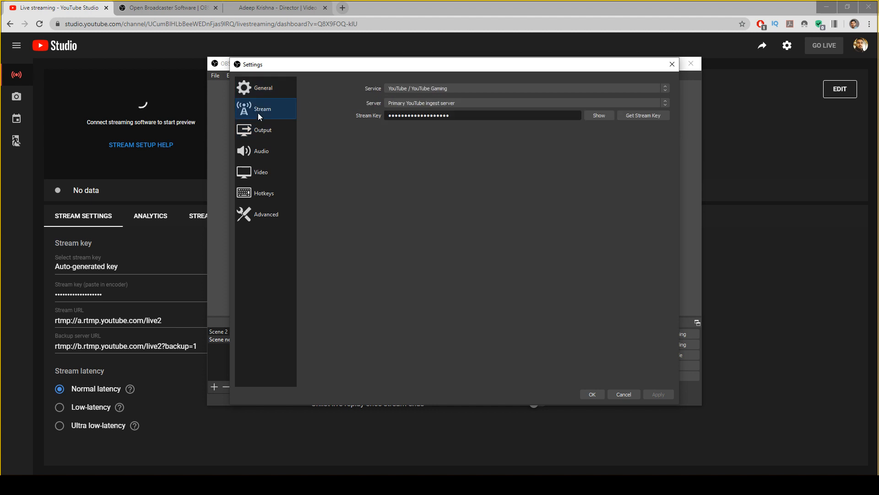
pyautogui.doubleClick(407, 115)
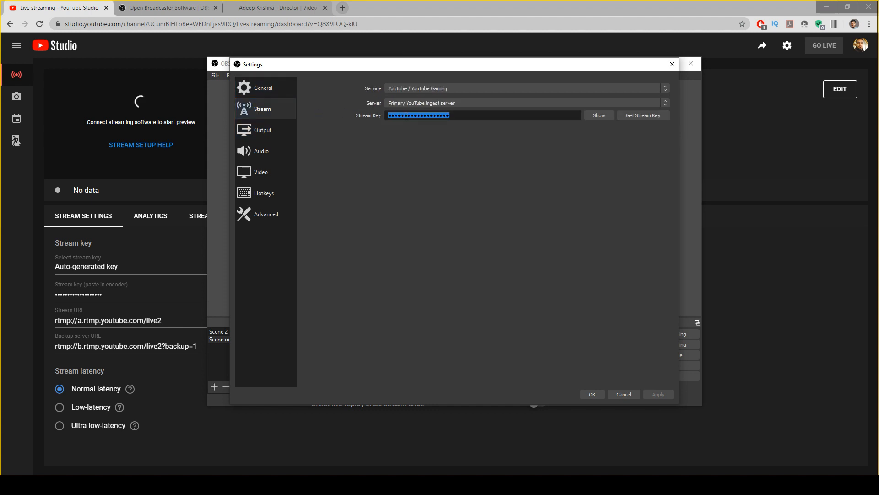
pyautogui.rightClick(407, 115)
pyautogui.click(421, 164)
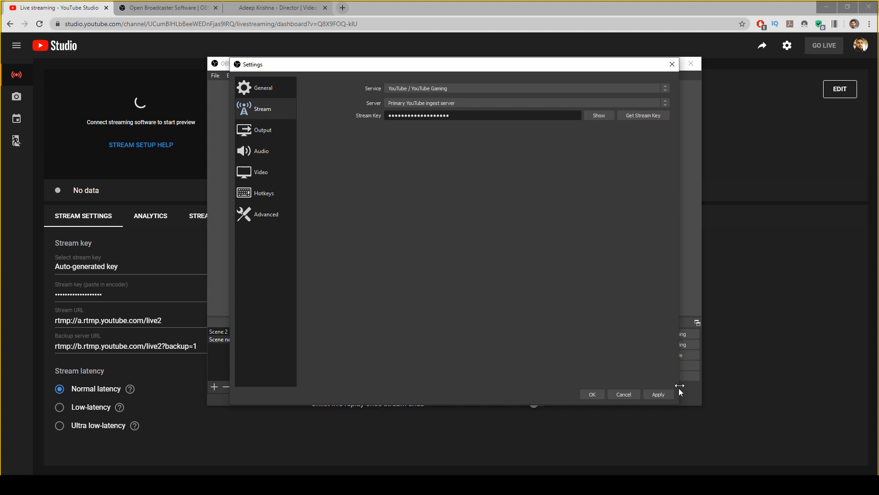
pyautogui.click(592, 393)
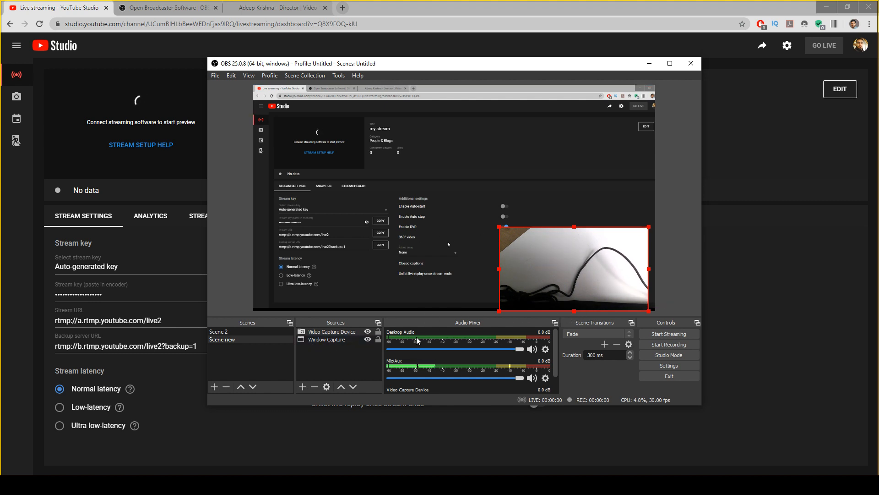
# - Add a new Text (GDI+) source reading the streamer's first name followed by "stream", with text opacity at 65%
pyautogui.click(302, 387)
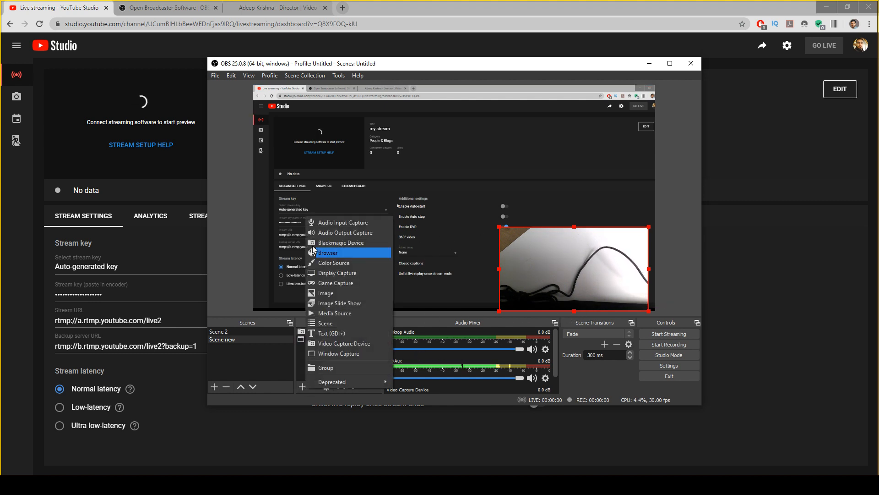
pyautogui.click(339, 334)
pyautogui.click(479, 299)
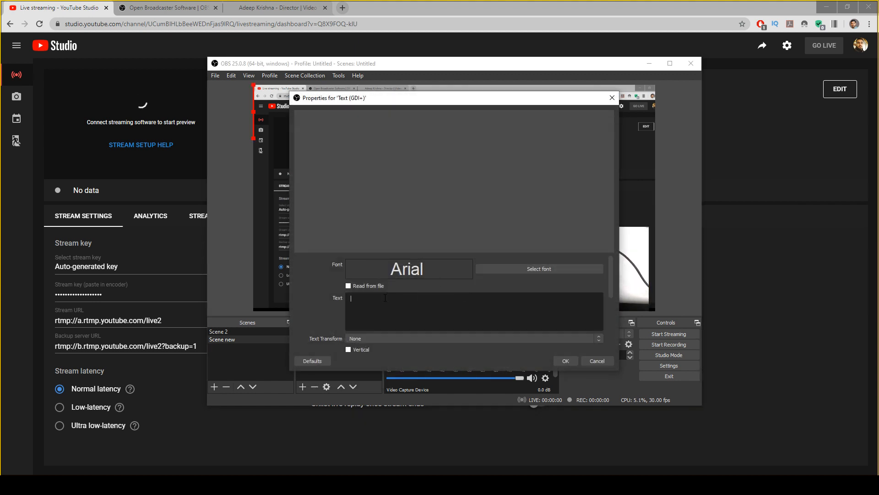
pyautogui.write('adeep st')
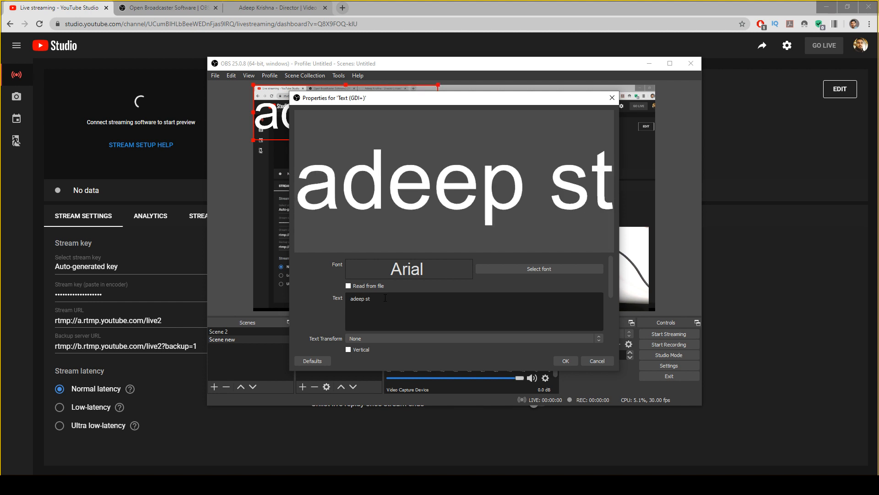
pyautogui.write('ream')
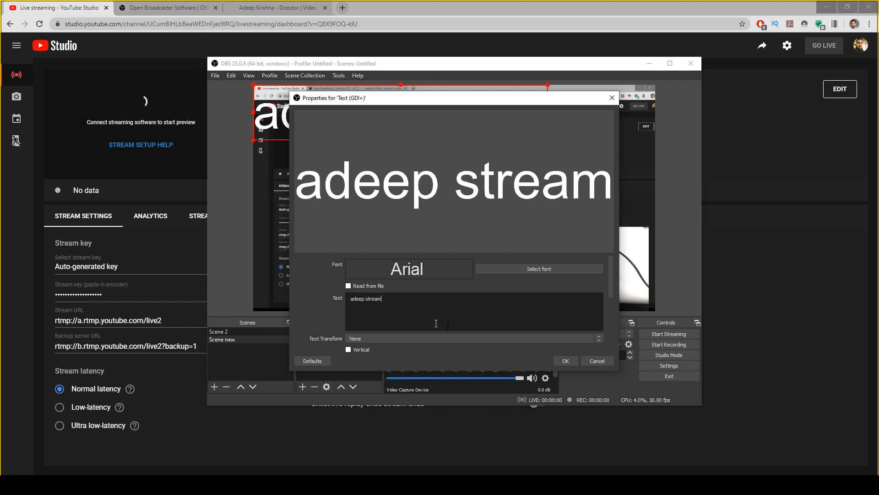
pyautogui.moveTo(605, 274); pyautogui.dragTo(599, 320)
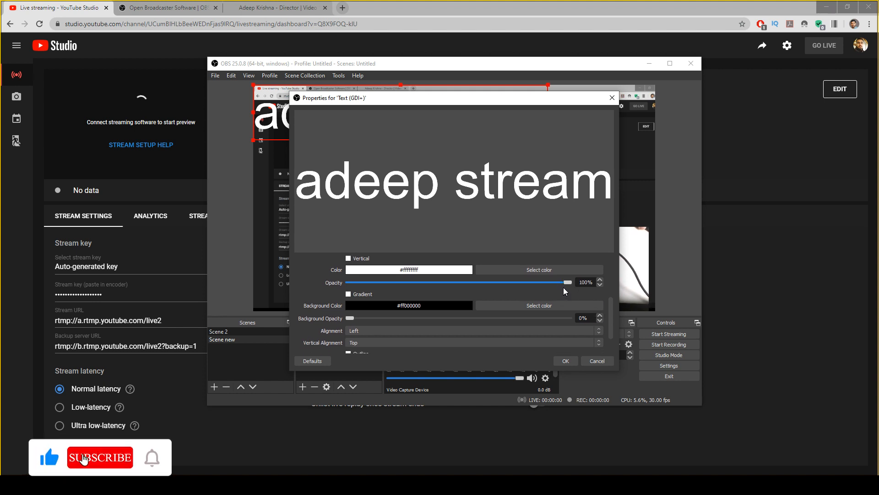
pyautogui.moveTo(566, 281); pyautogui.dragTo(490, 283)
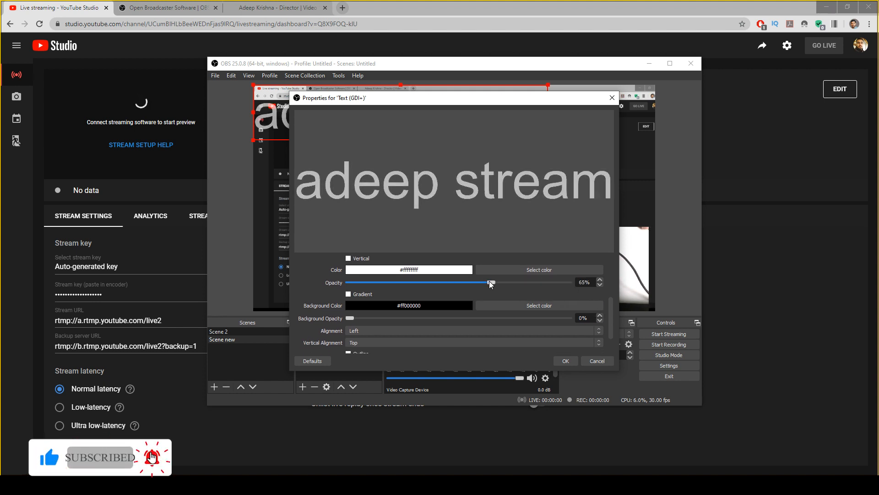
# - Set the text source's font size to 8 and apply its properties, keeping the text entered directly rather than read from a file
pyautogui.moveTo(611, 312); pyautogui.dragTo(595, 262)
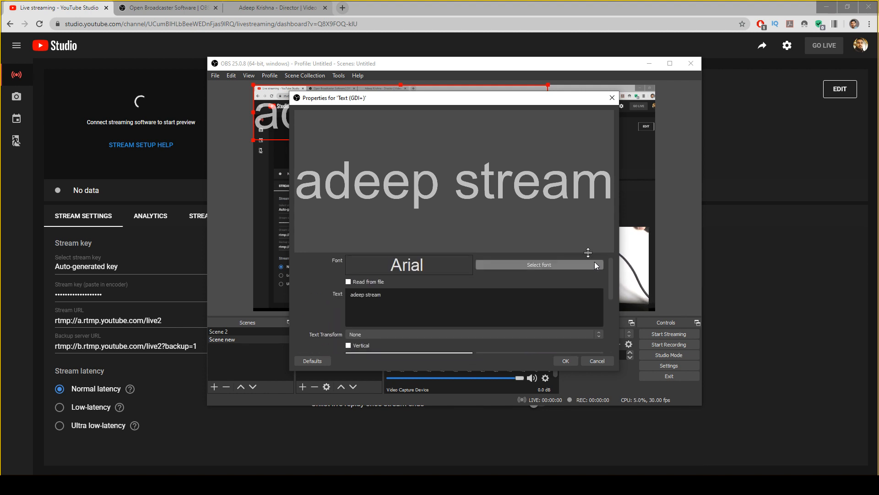
pyautogui.click(537, 266)
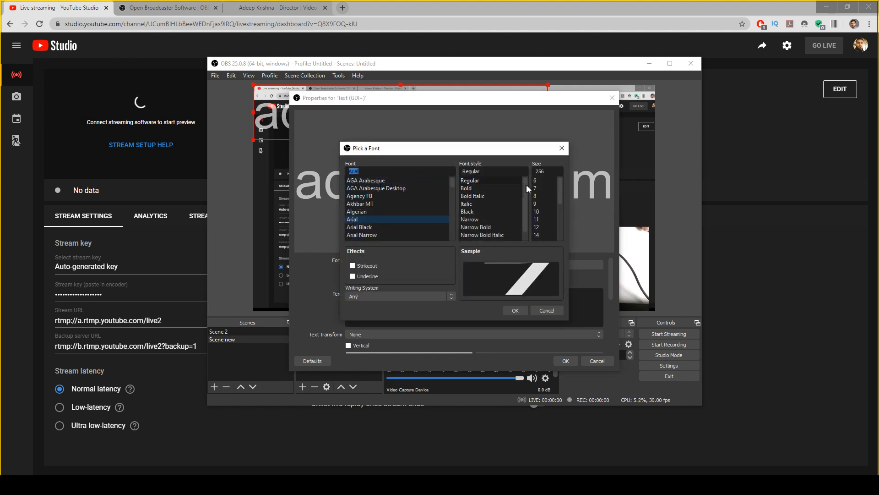
pyautogui.click(538, 203)
pyautogui.click(538, 188)
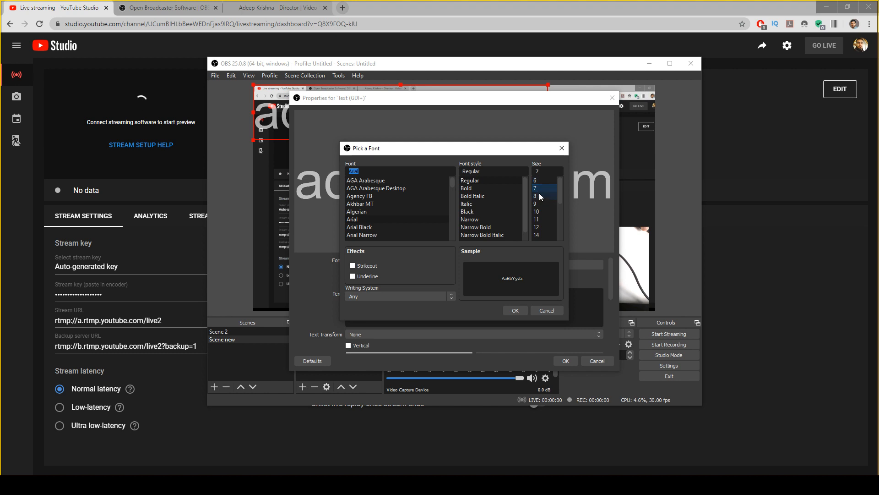
pyautogui.click(540, 196)
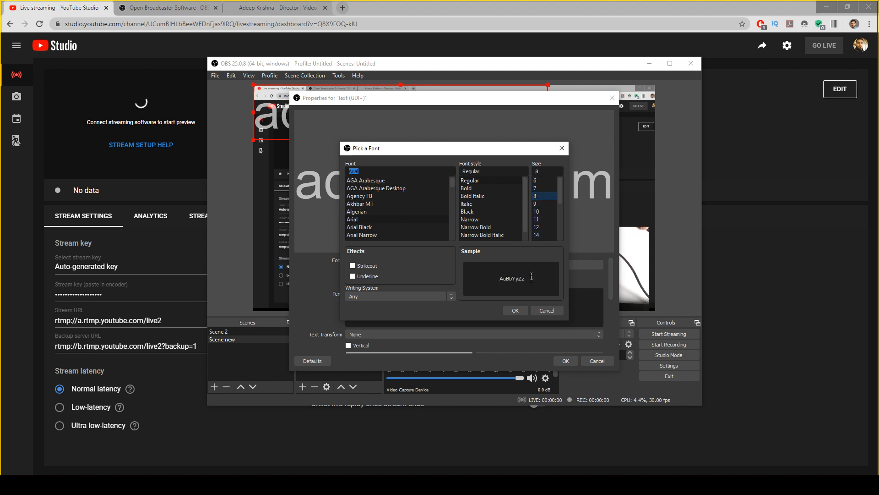
pyautogui.click(513, 309)
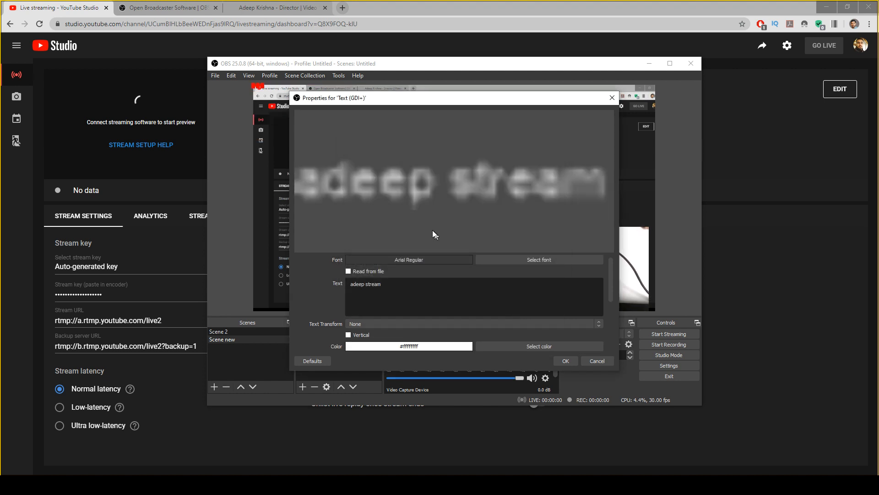
pyautogui.click(497, 259)
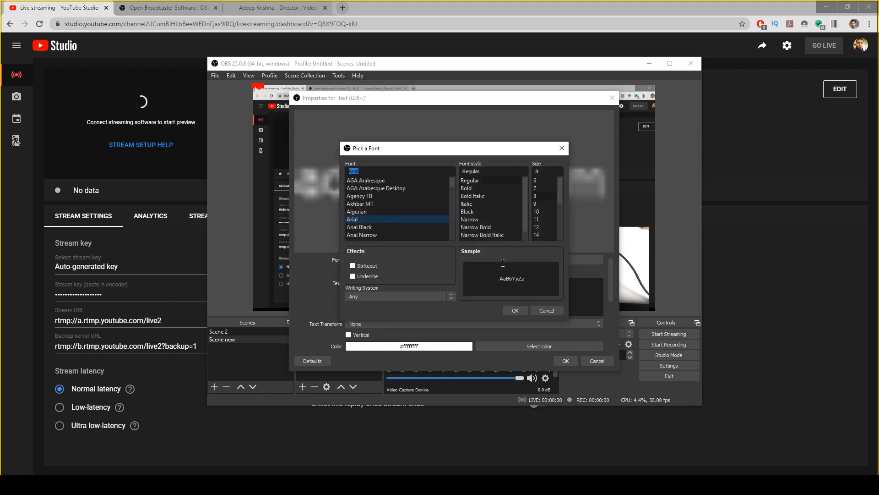
pyautogui.click(515, 310)
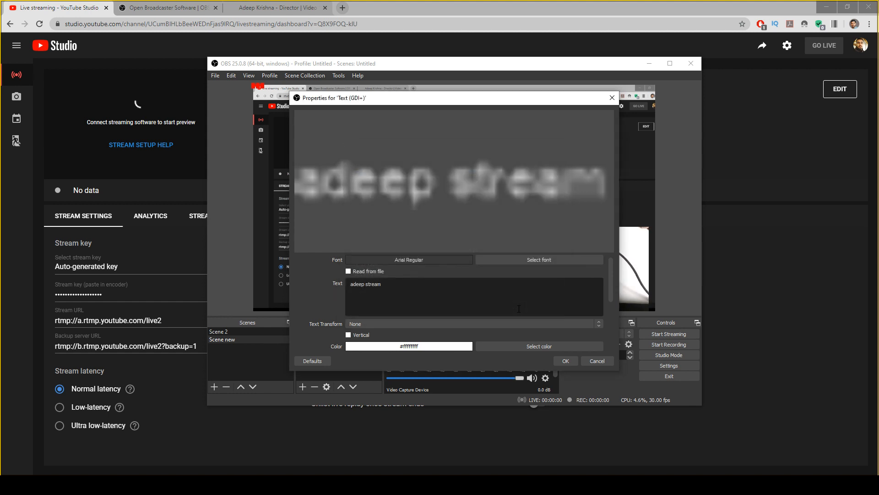
pyautogui.click(348, 271)
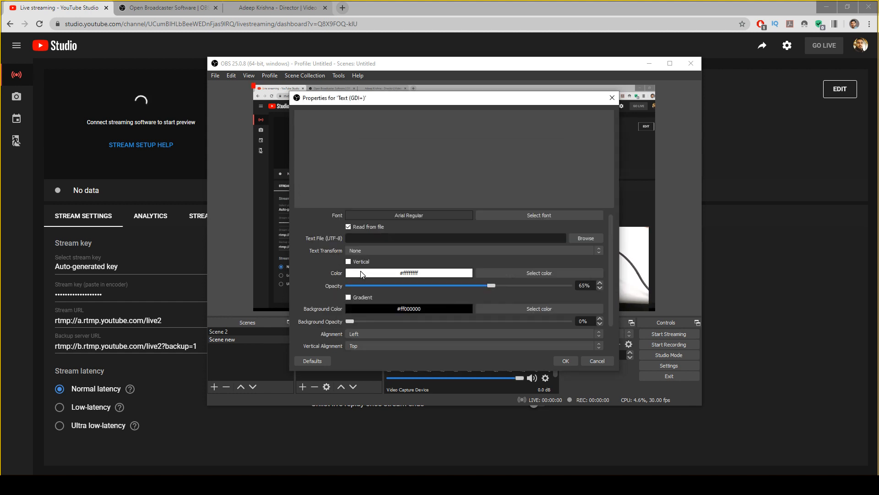
pyautogui.click(364, 226)
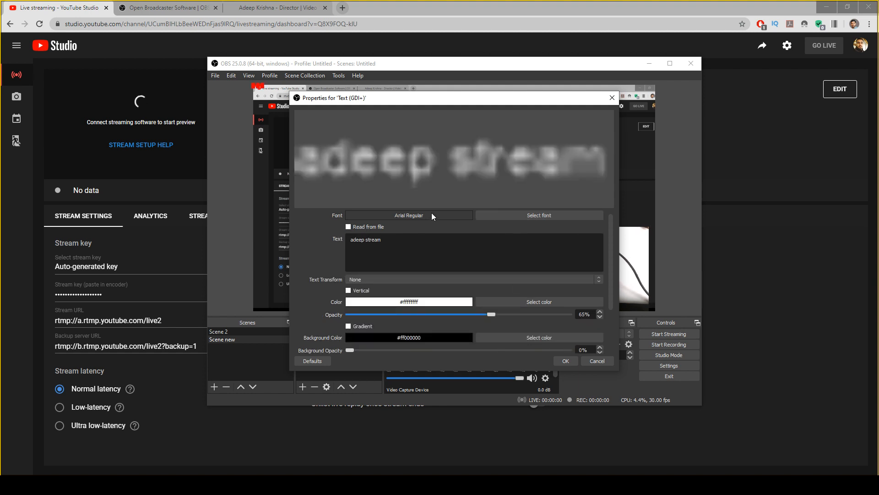
pyautogui.click(559, 359)
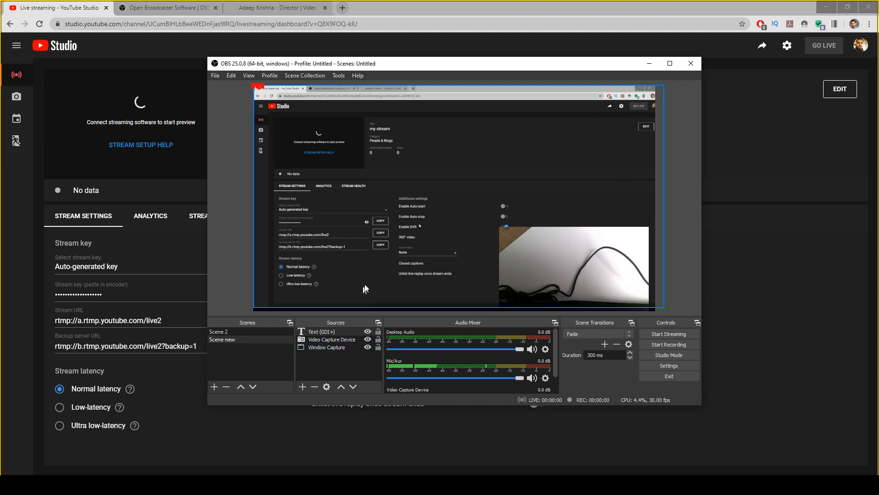
# - Select the text overlay and try to enlarge it and move it across the middle of the preview
pyautogui.click(328, 340)
pyautogui.click(328, 350)
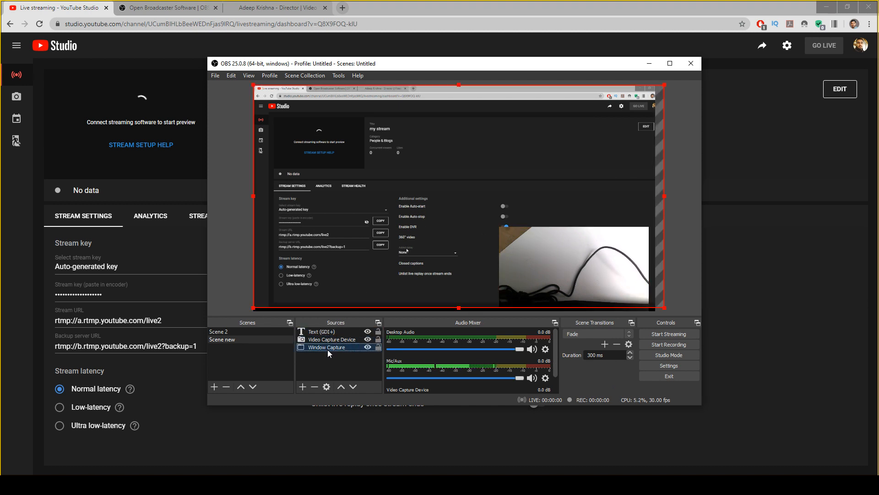
pyautogui.click(330, 332)
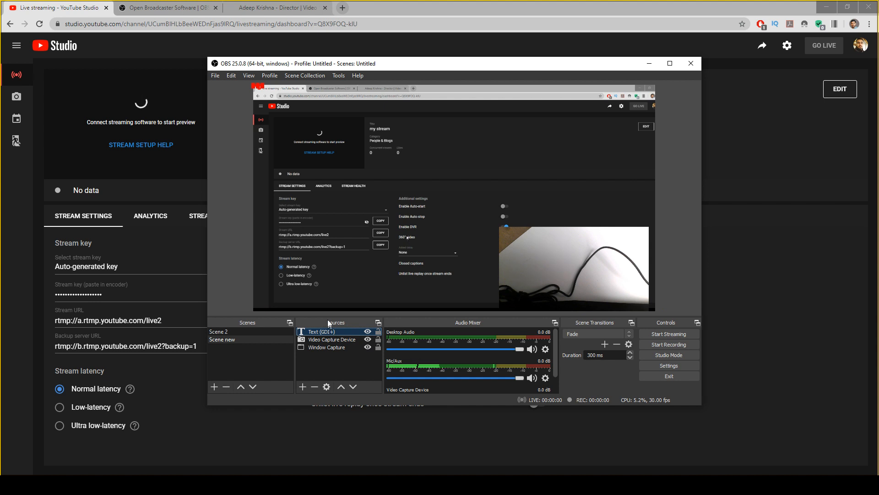
pyautogui.moveTo(262, 87); pyautogui.dragTo(328, 153)
pyautogui.moveTo(368, 124); pyautogui.dragTo(391, 199)
pyautogui.click(458, 202)
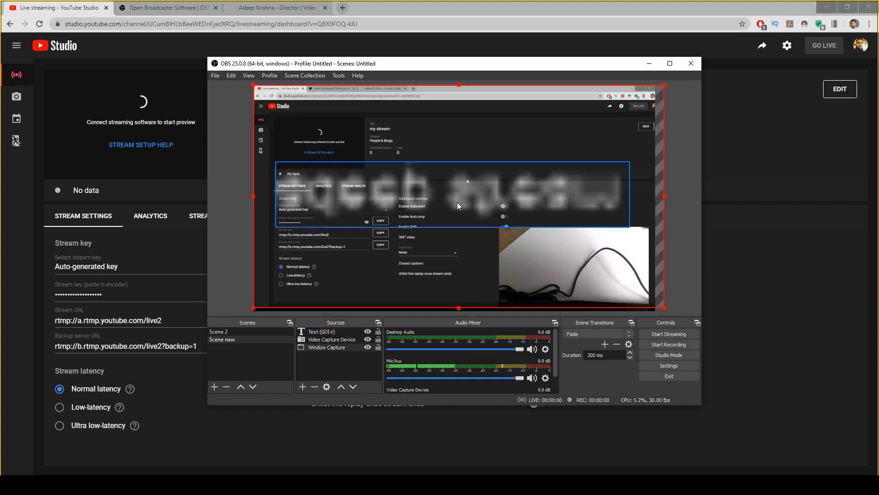
# - Remove the enlarged text source from the scene
pyautogui.click(486, 197)
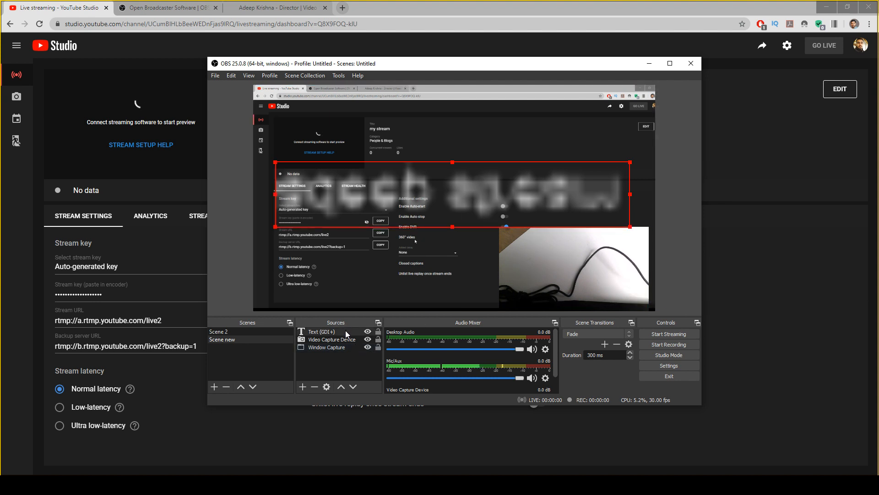
pyautogui.click(314, 387)
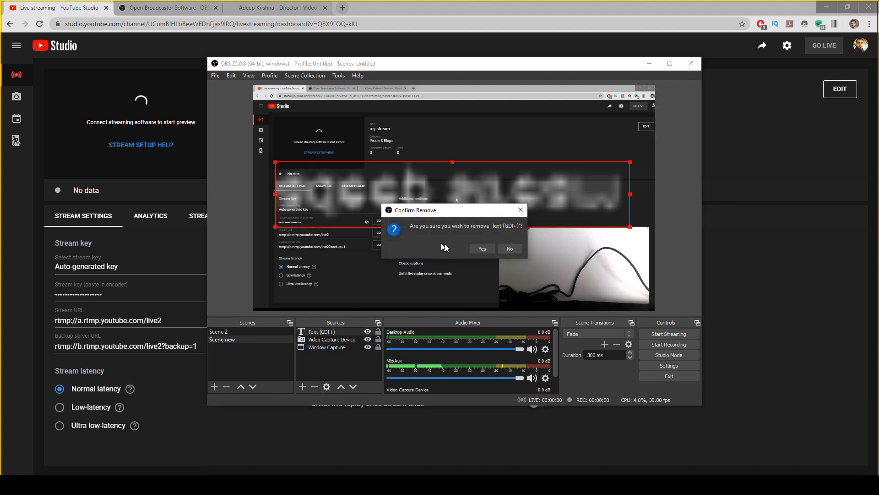
pyautogui.click(483, 249)
# - Add a new Text (GDI+) source with the streamer's first name at 69% opacity, shrunk and placed above the webcam overlay
pyautogui.click(302, 387)
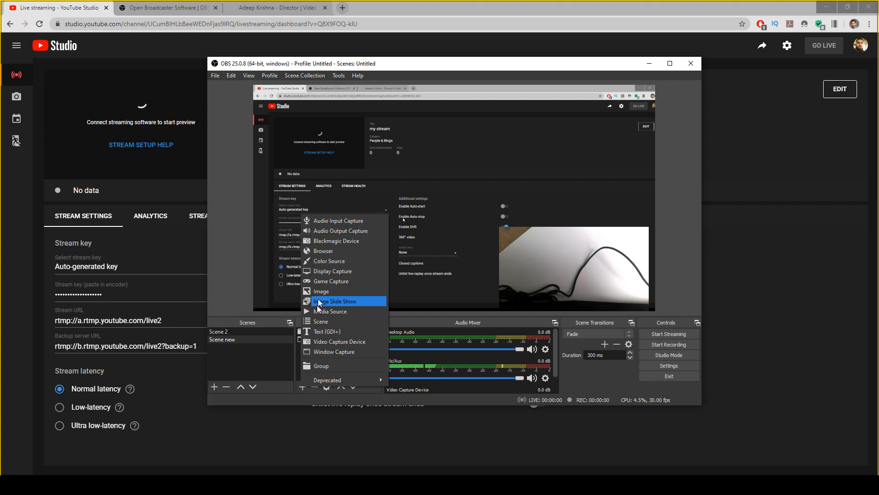
pyautogui.click(319, 332)
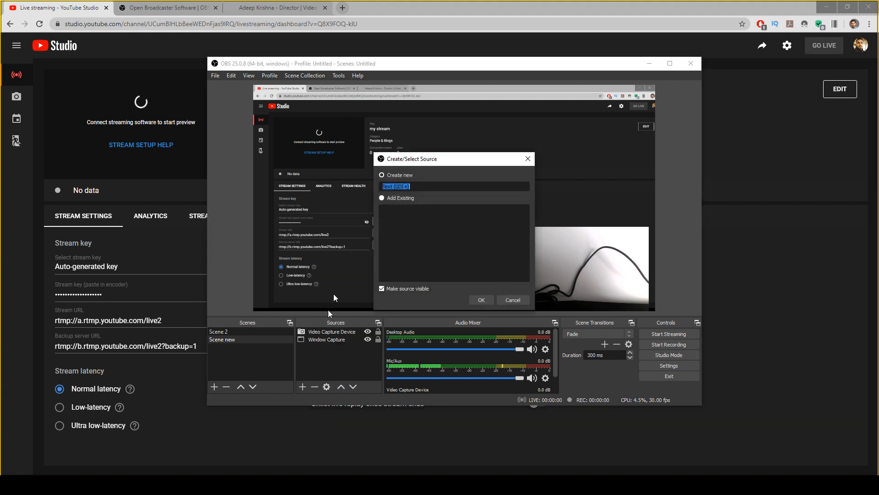
pyautogui.click(478, 299)
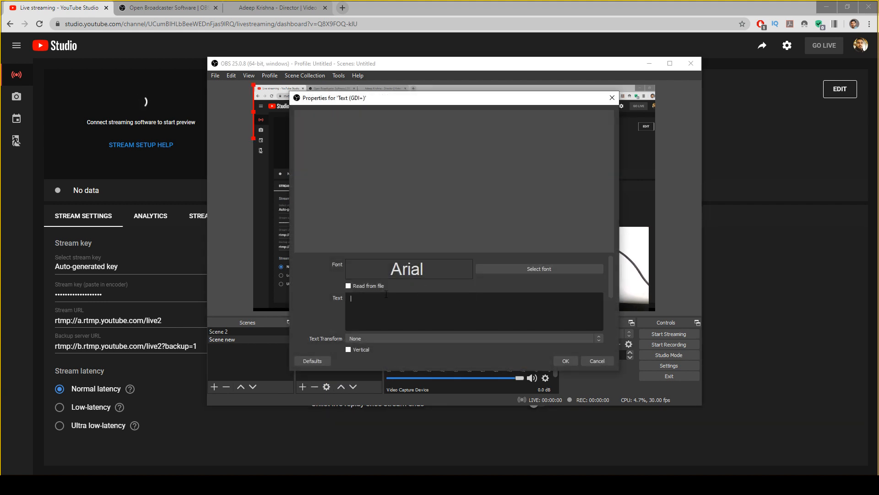
pyautogui.write('adeep')
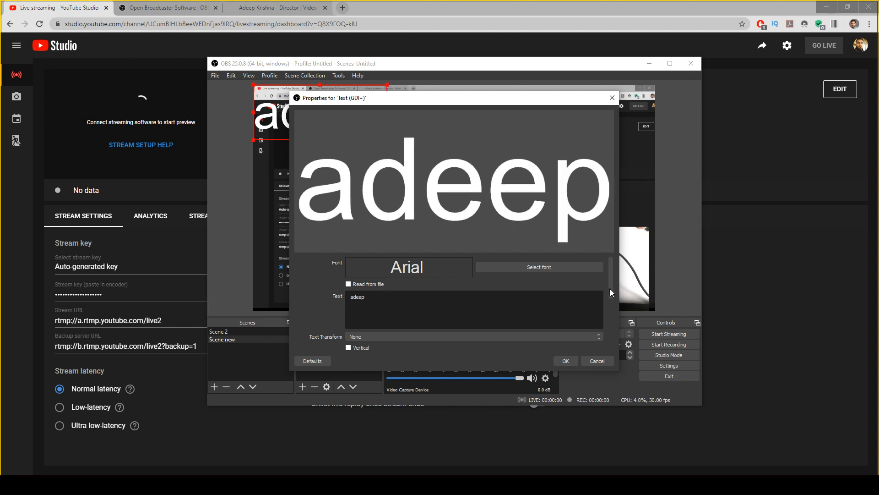
pyautogui.moveTo(610, 289); pyautogui.dragTo(498, 317)
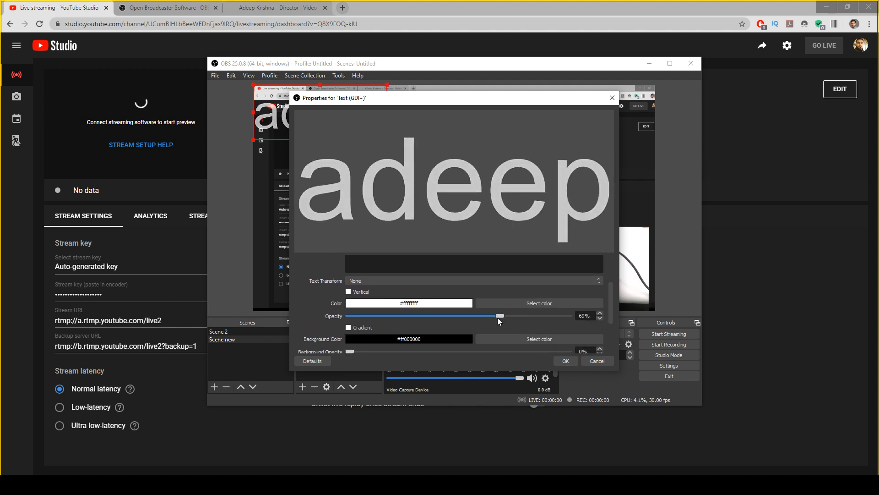
pyautogui.click(568, 361)
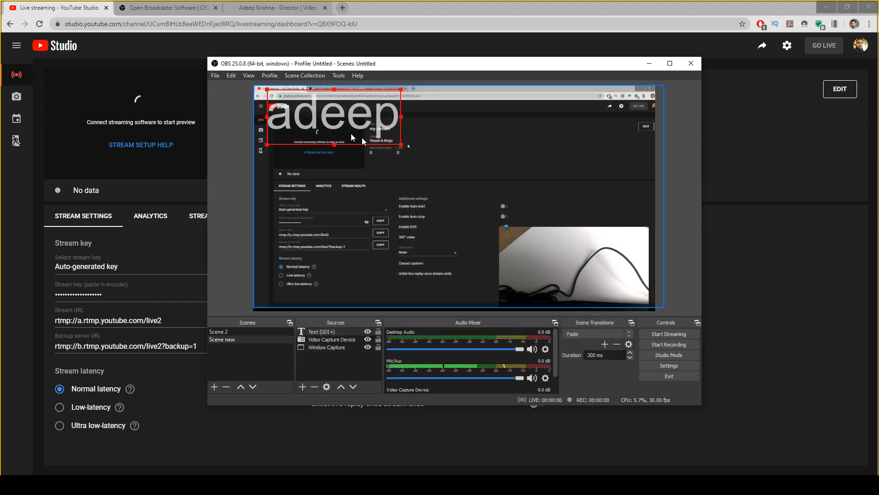
pyautogui.moveTo(361, 137); pyautogui.dragTo(594, 155)
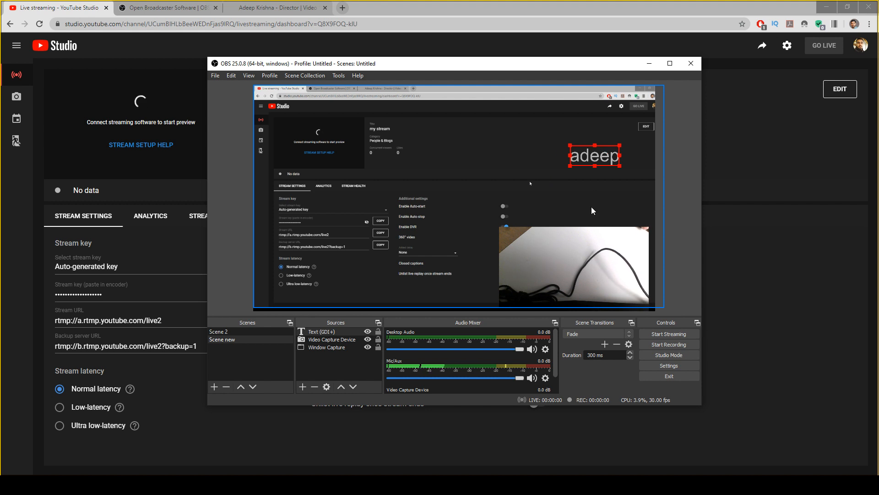
pyautogui.click(545, 208)
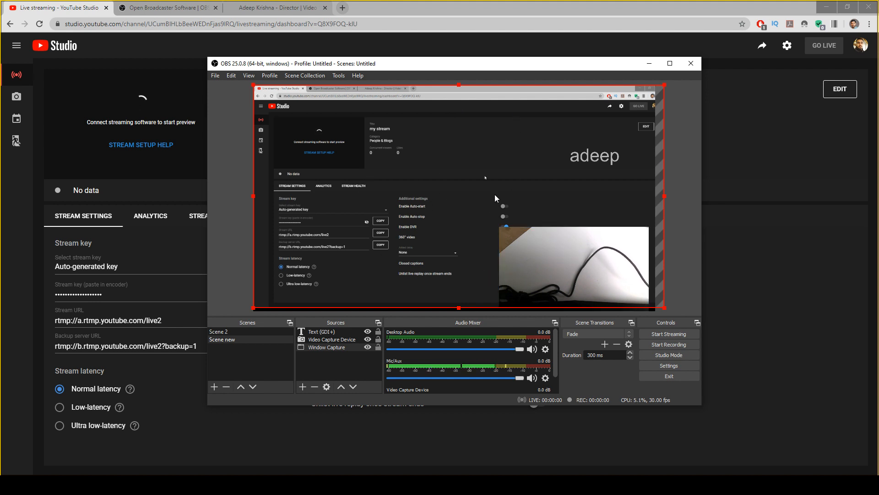
# - Start streaming from OBS Studio and switch to the YouTube Studio live dashboard in the browser
pyautogui.click(663, 335)
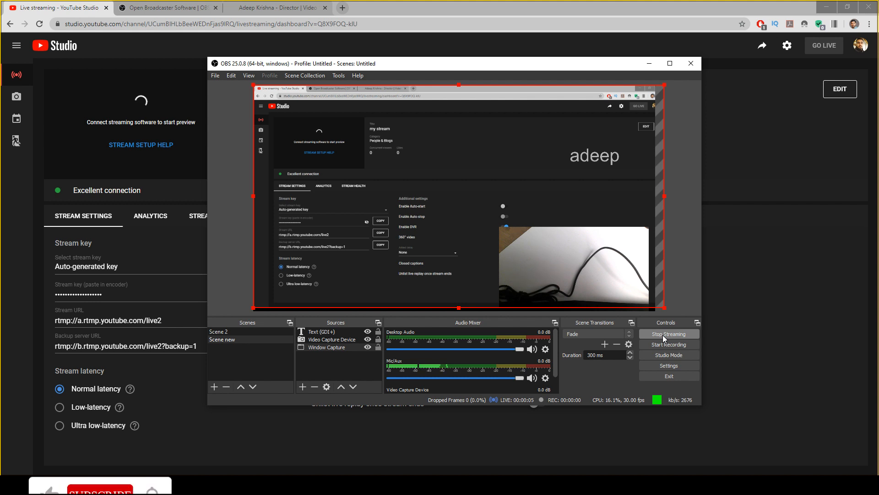
pyautogui.click(649, 67)
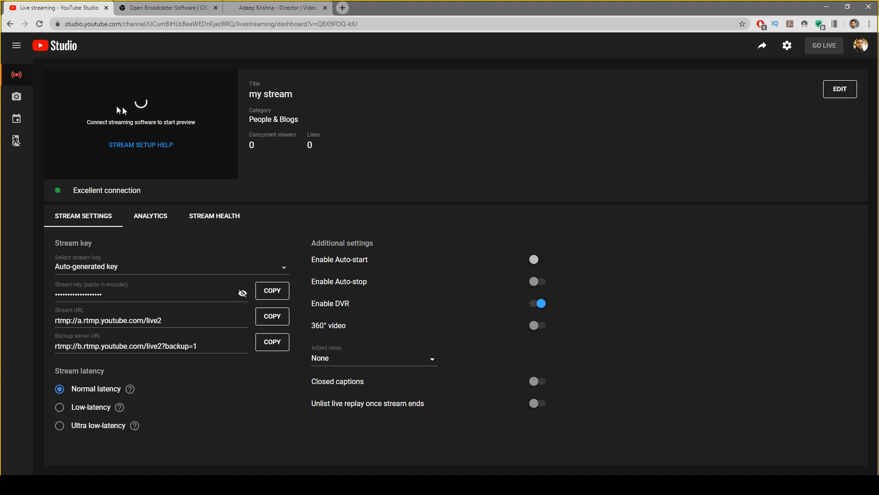
# - Review the live stream's analytics, stream health and stream settings
pyautogui.click(152, 216)
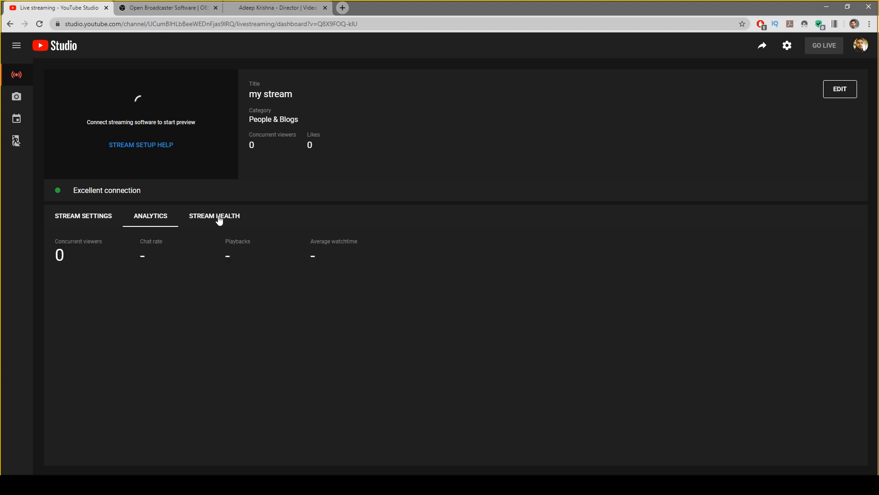
pyautogui.click(215, 217)
pyautogui.click(87, 216)
pyautogui.click(145, 217)
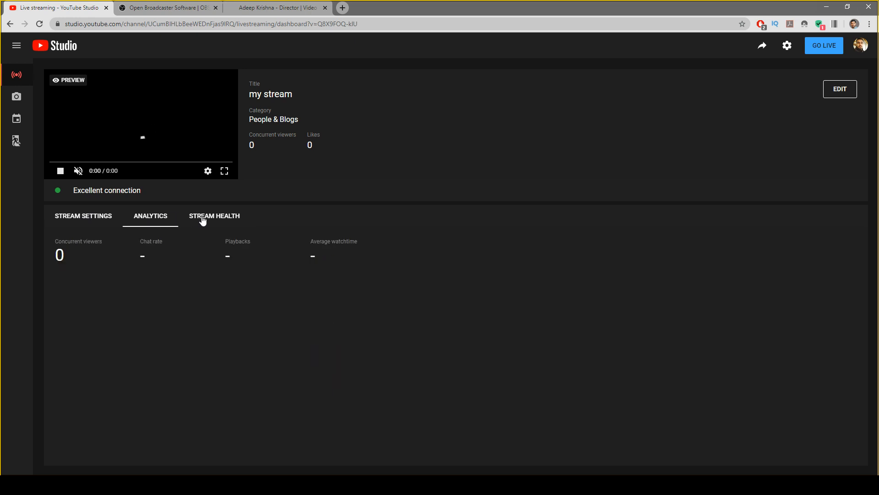
pyautogui.click(203, 219)
pyautogui.click(90, 216)
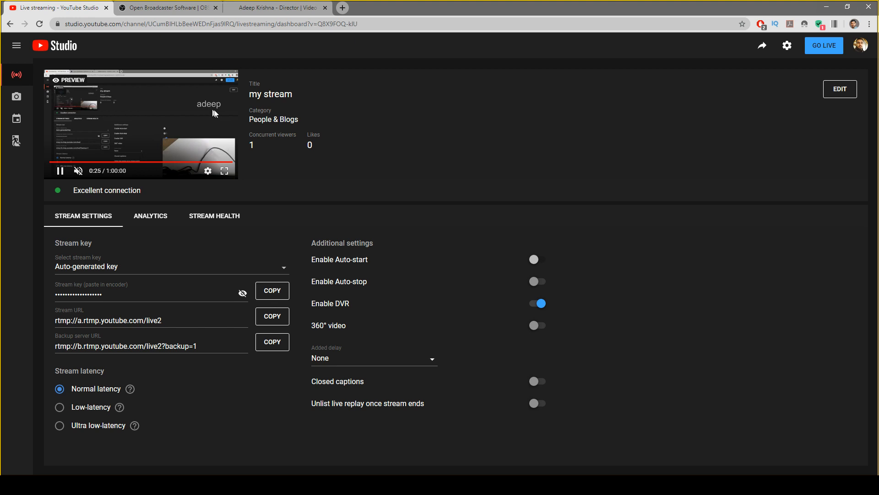
# - Look through the stream's editable details and visibility options, and close them without saving
pyautogui.click(839, 90)
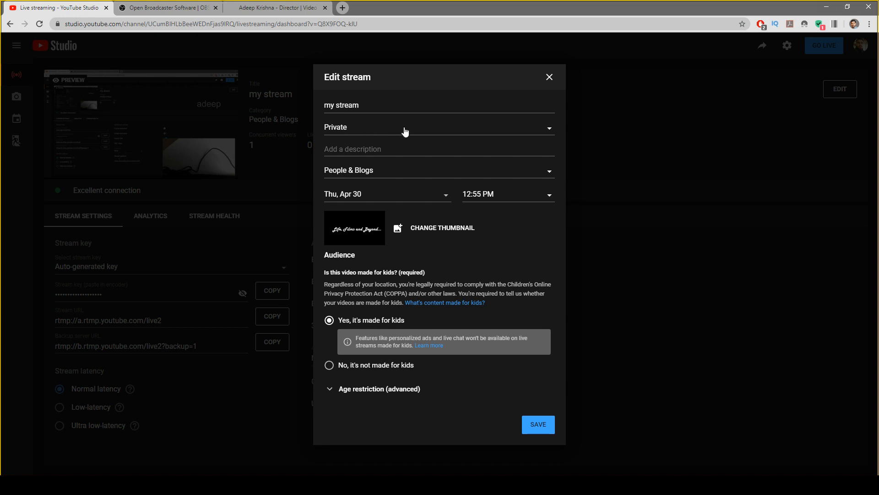
pyautogui.click(405, 132)
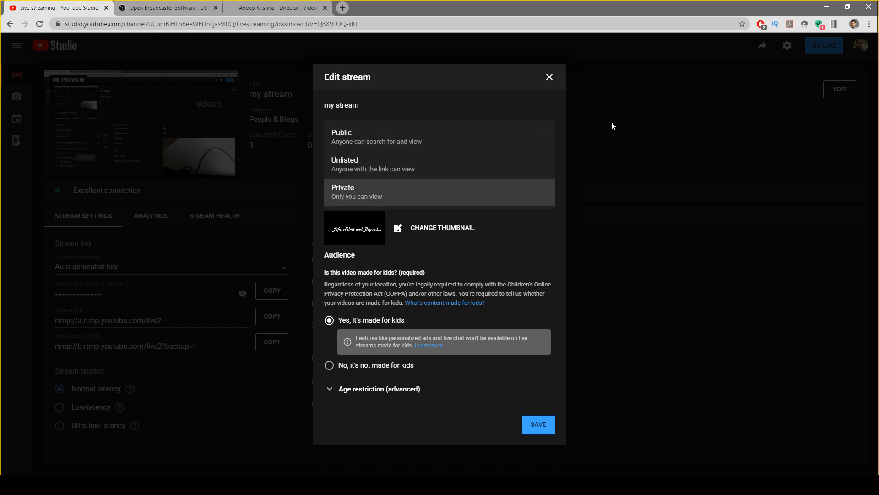
pyautogui.click(513, 79)
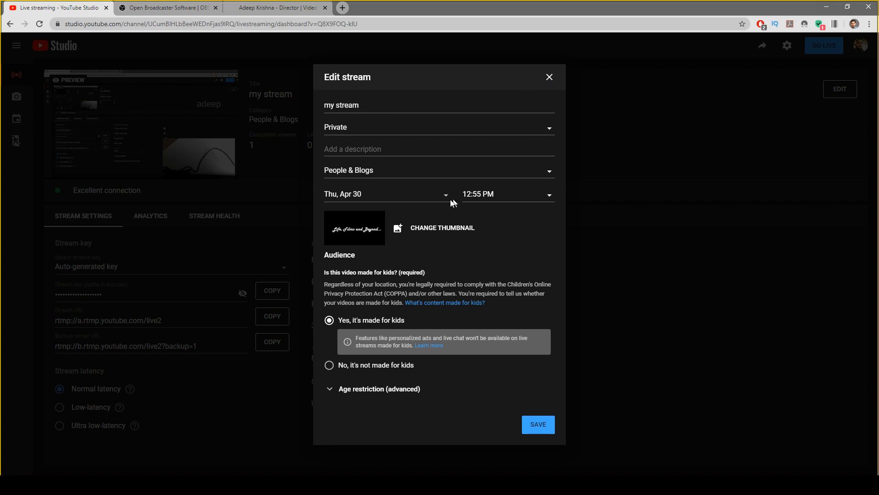
pyautogui.click(549, 78)
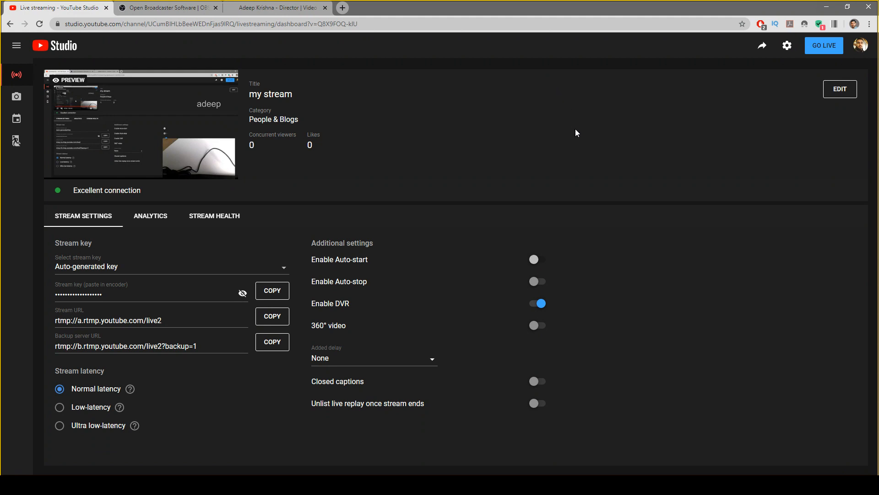